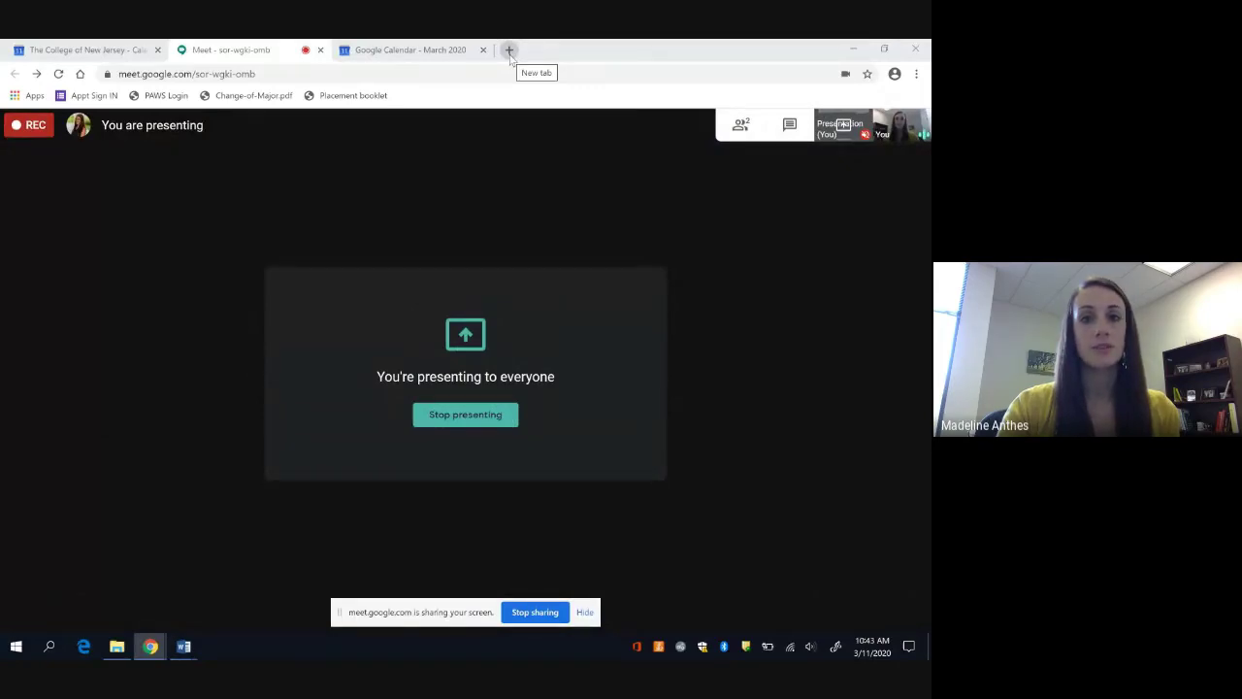
Load meet.google.com in a new tab, listing the 10:00 AM Test Meeting and 11:30 AM meeting
left_click(509, 50)
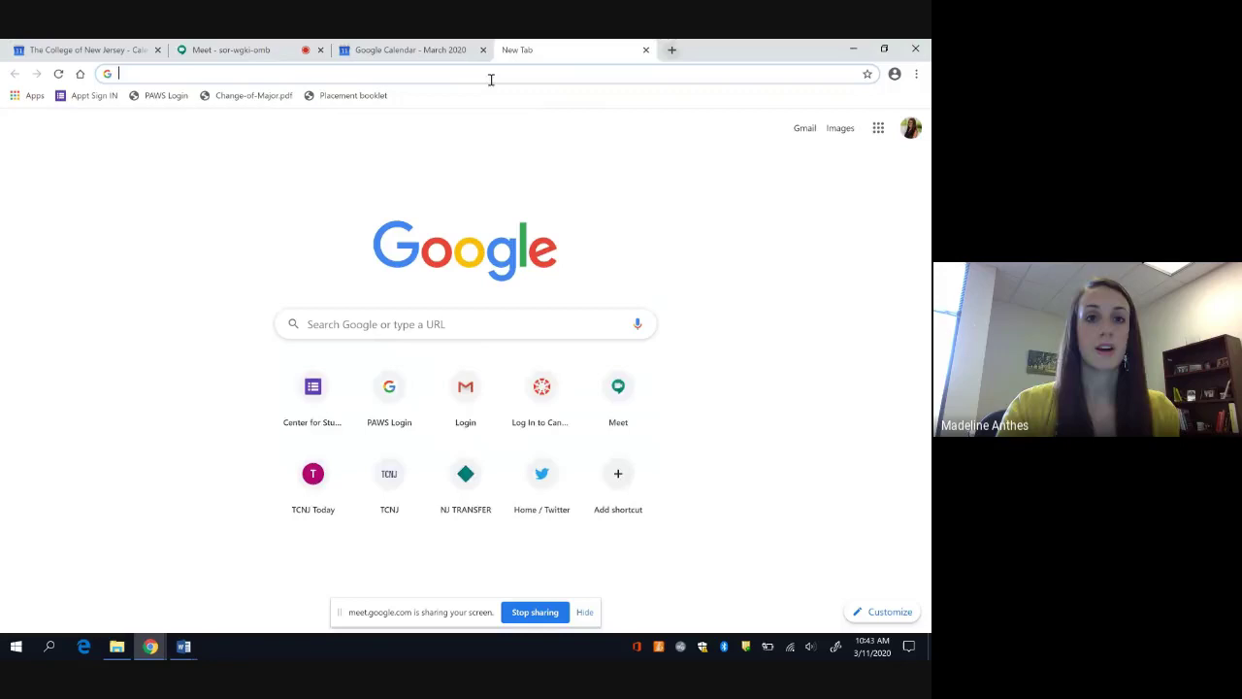
type("meet")
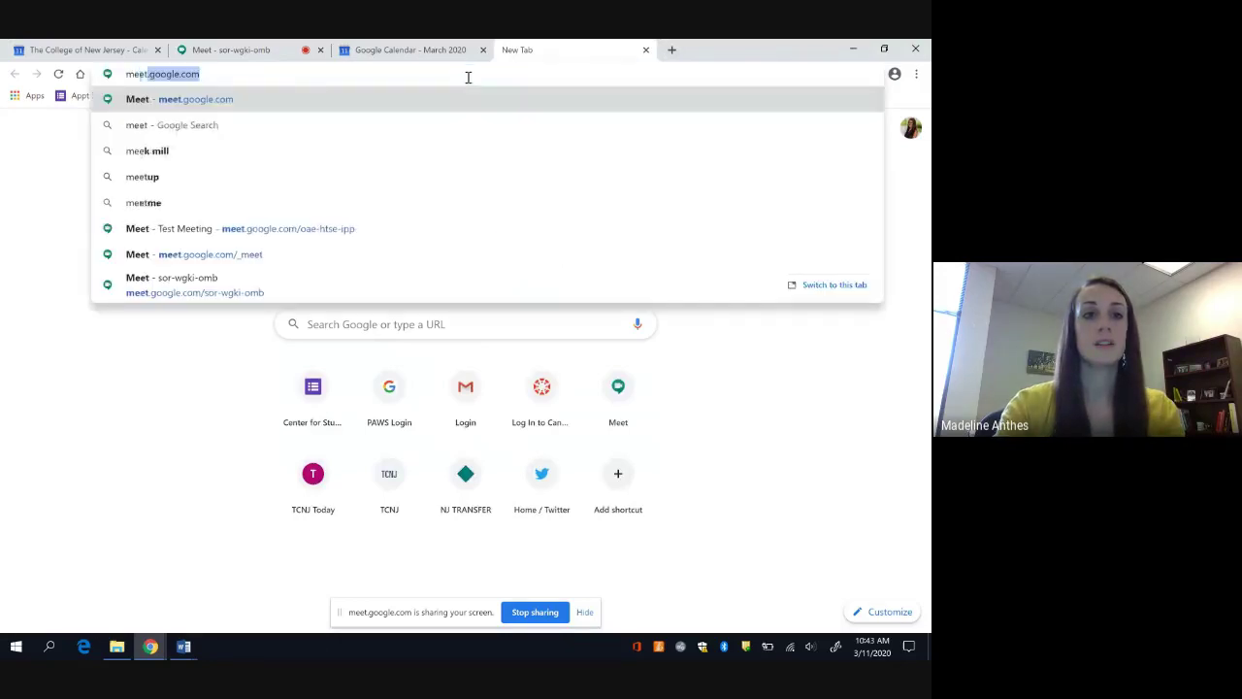
key("Return")
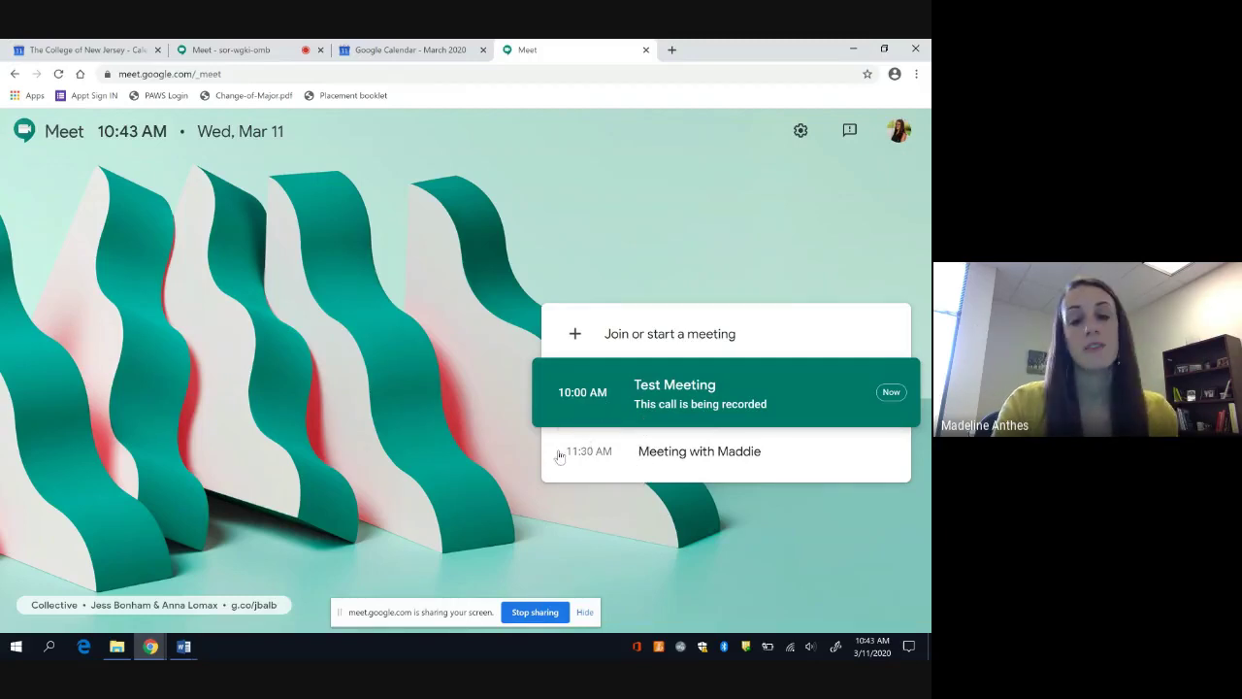
Open the Test Meeting from the Meet home list to reach its camera-preview join page
left_click(663, 405)
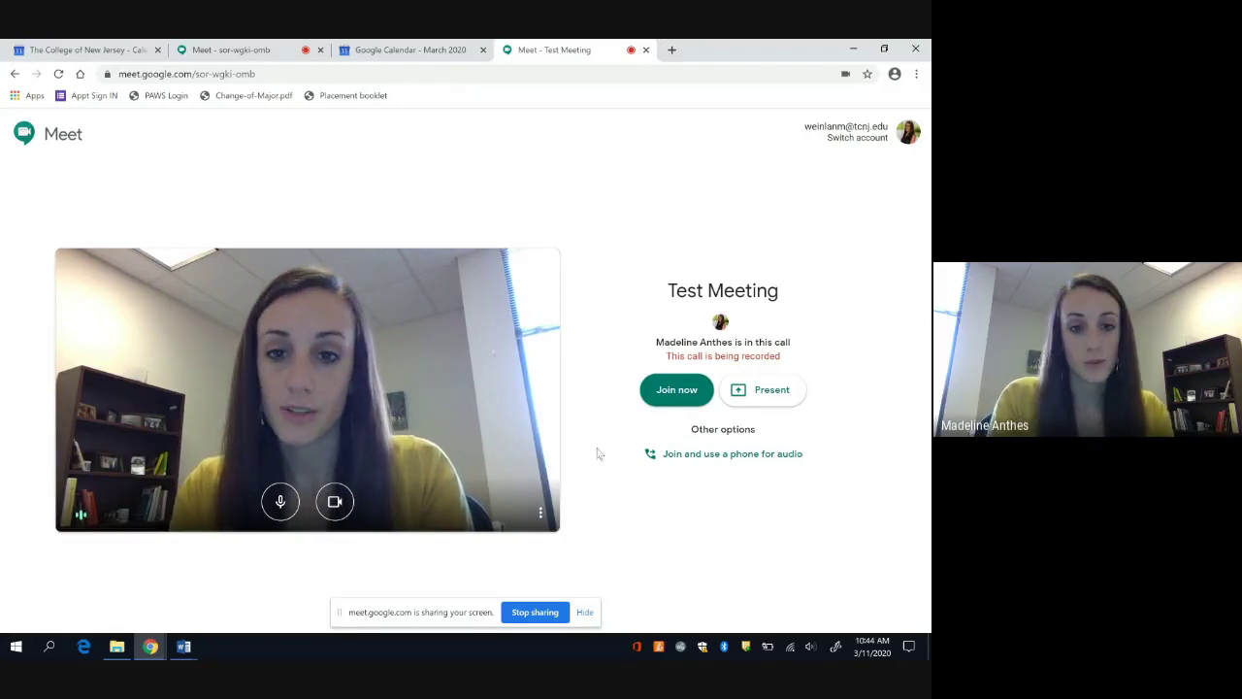
left_click(679, 464)
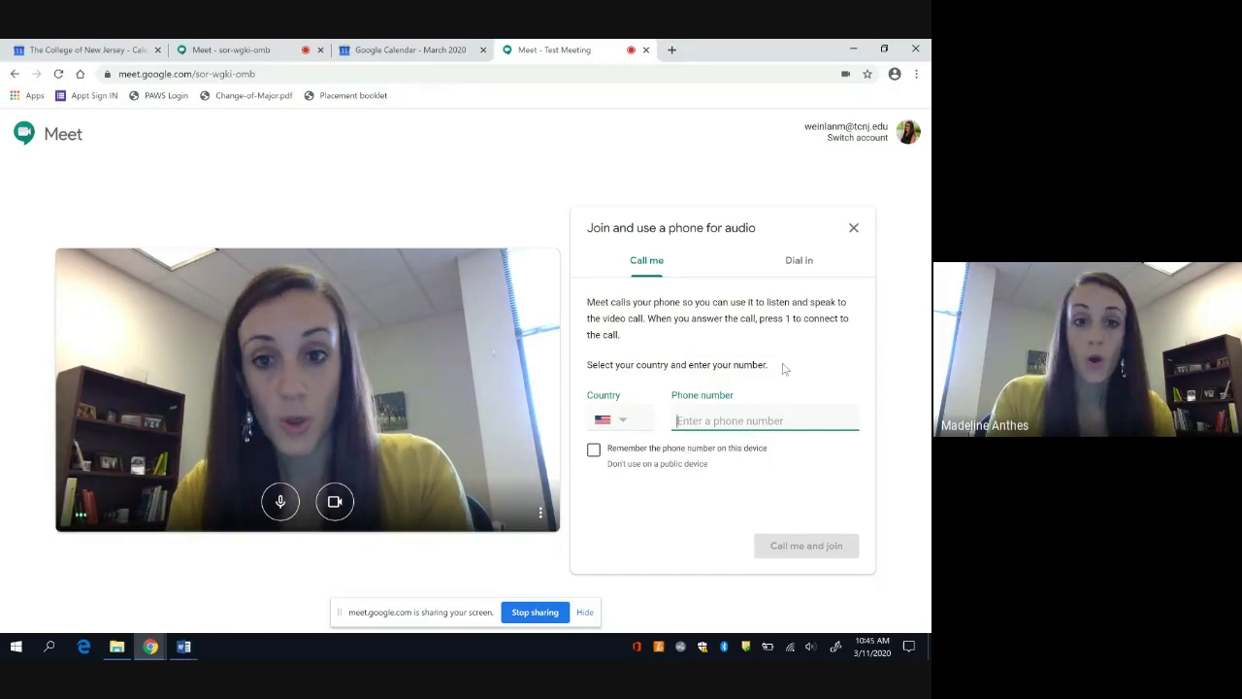
left_click(799, 262)
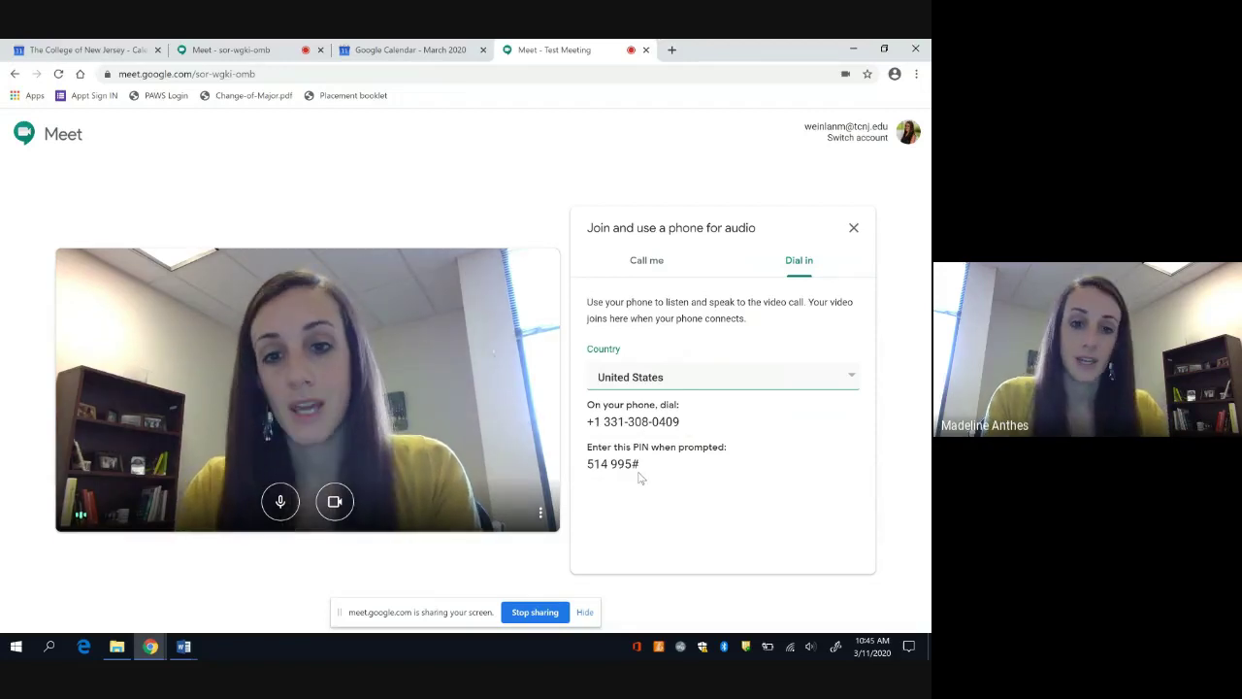
left_click(855, 229)
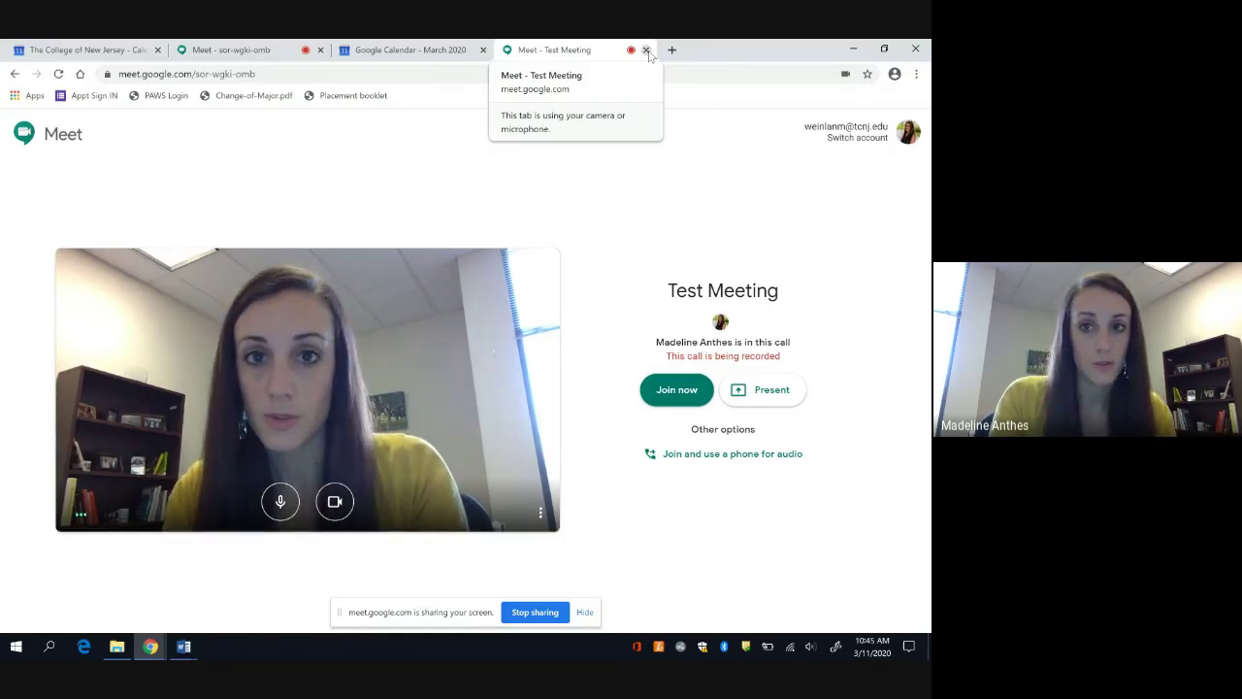
Close the Test Meeting join tab, return to Calendar's March 2020 view, and browse the Google apps grid
left_click(646, 50)
left_click(448, 51)
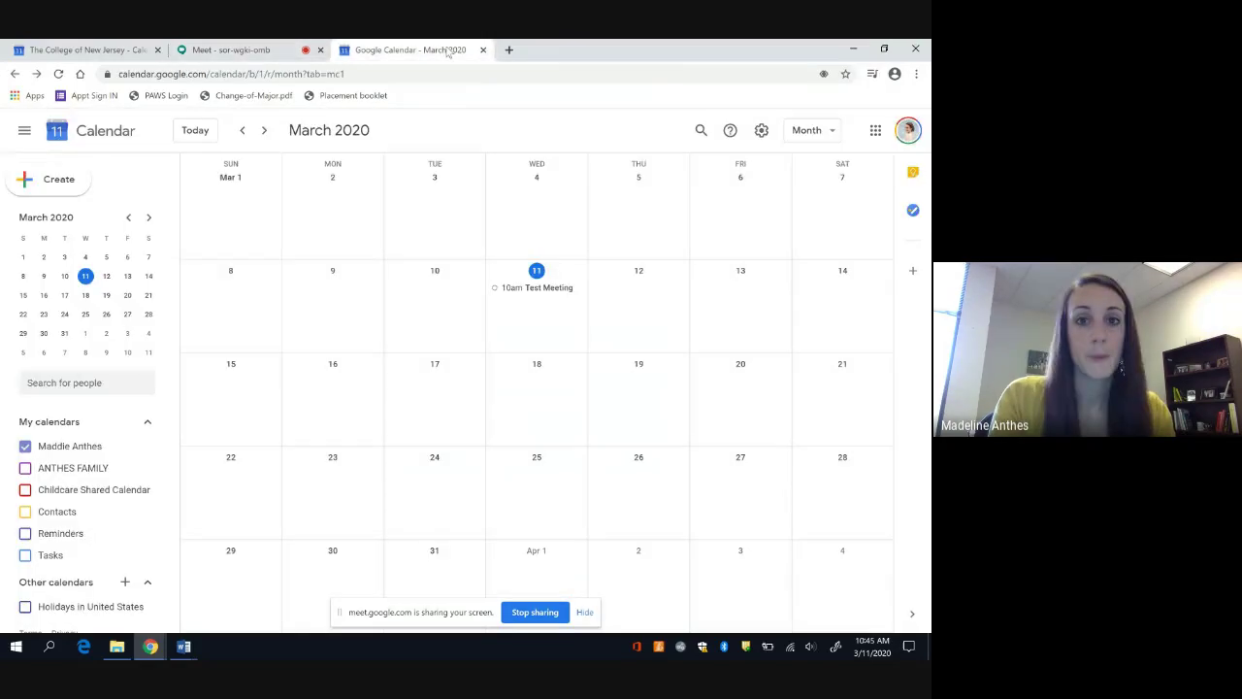
left_click(876, 136)
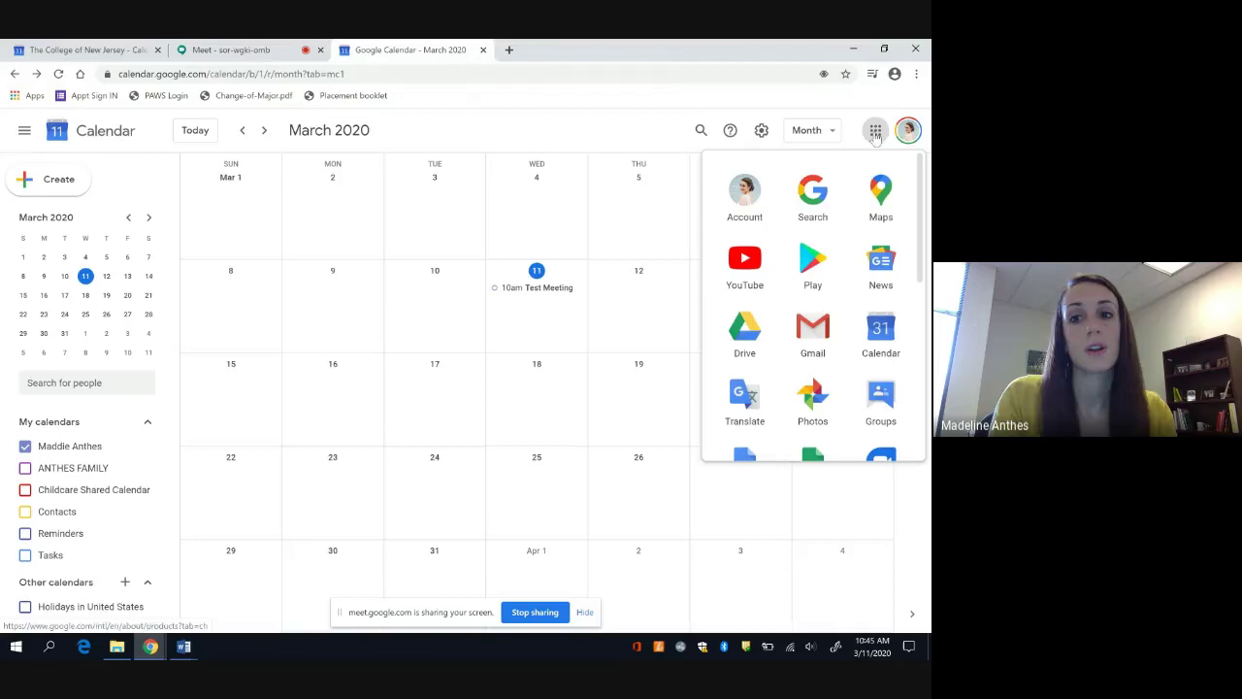
scroll(881, 388, "down", 1)
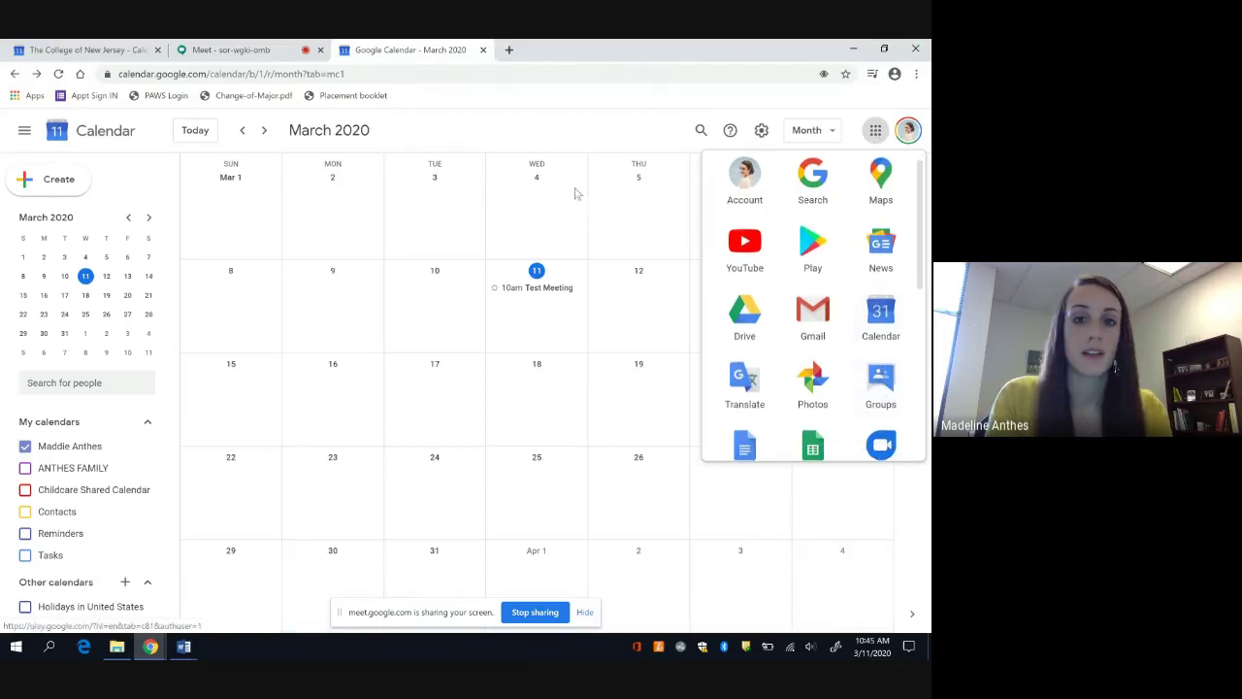
left_click(516, 133)
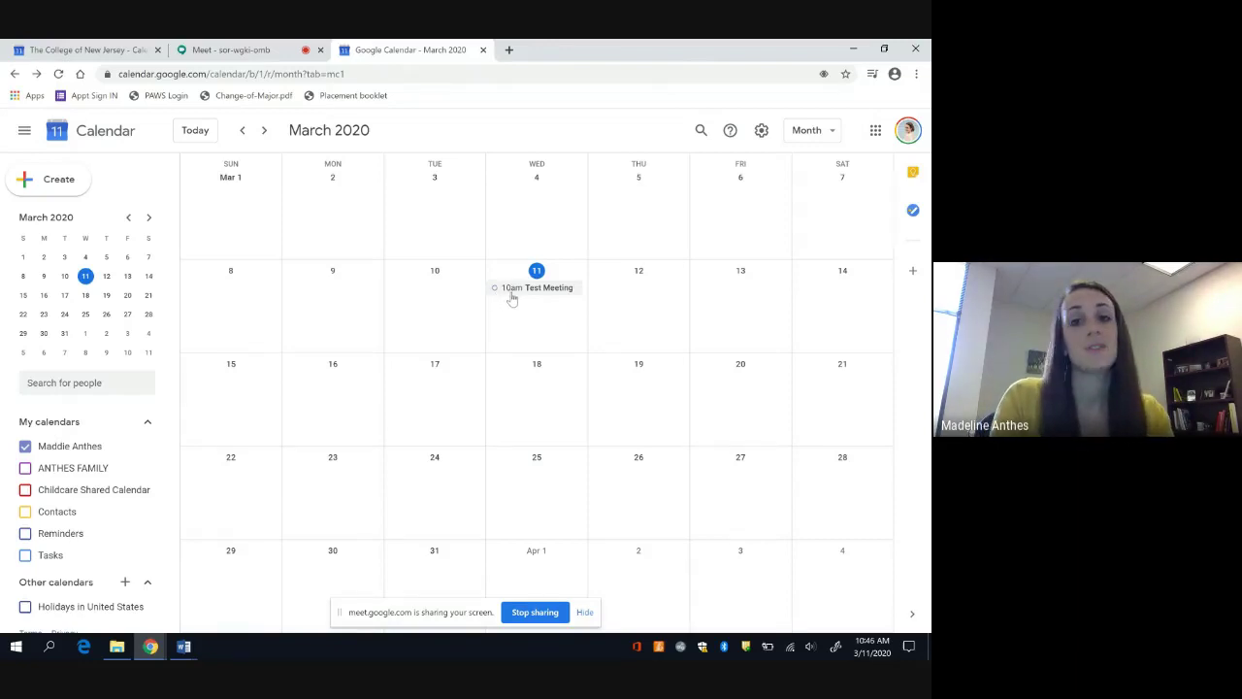
Join the 10am Test Meeting from its calendar event, close the event popup, and go to the Meet tab
left_click(512, 291)
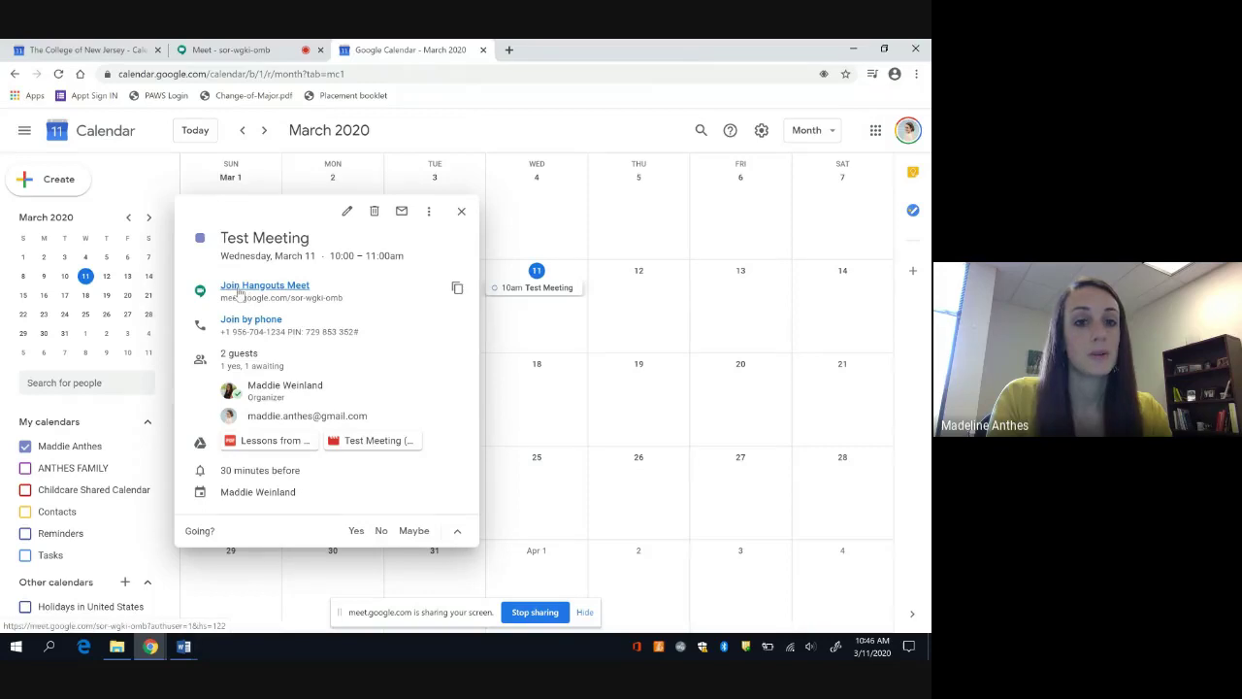
left_click(238, 291)
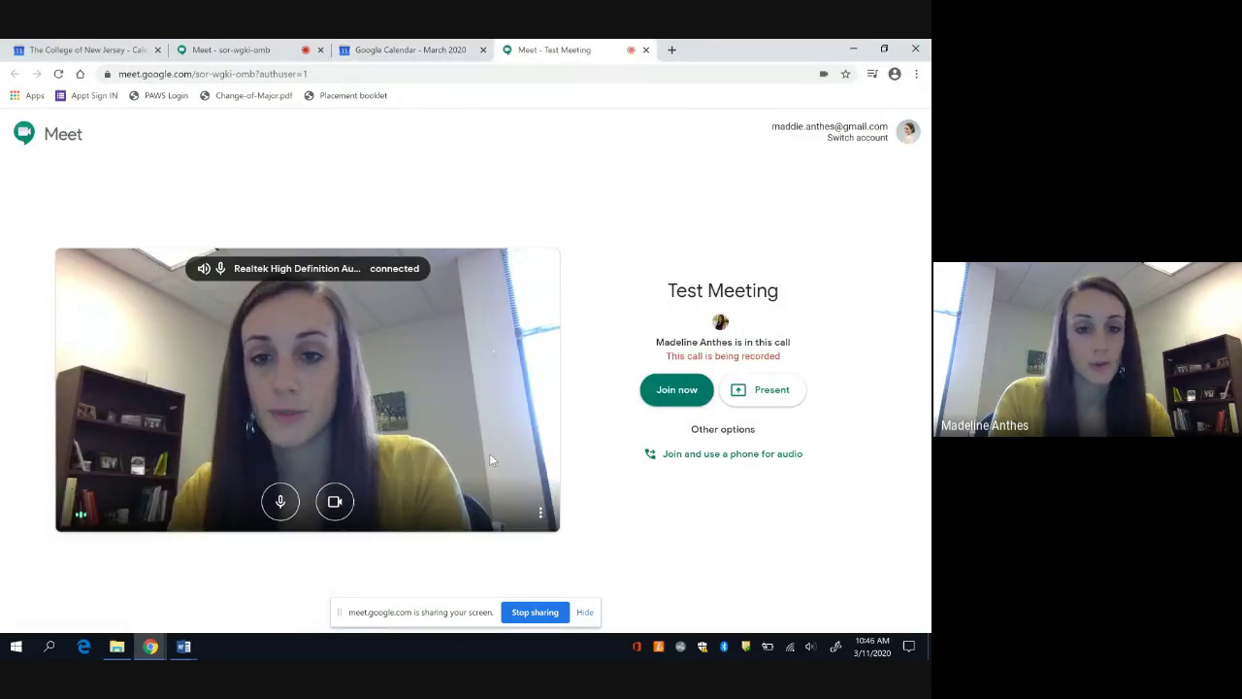
left_click(411, 50)
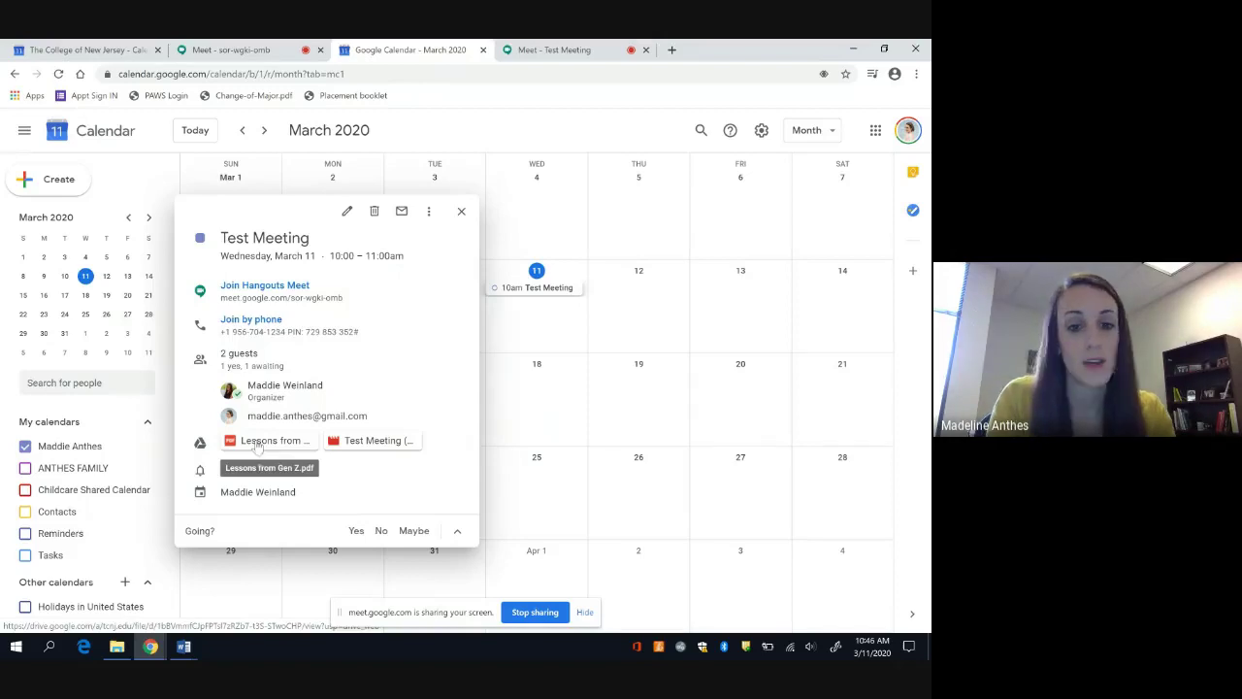
left_click(460, 211)
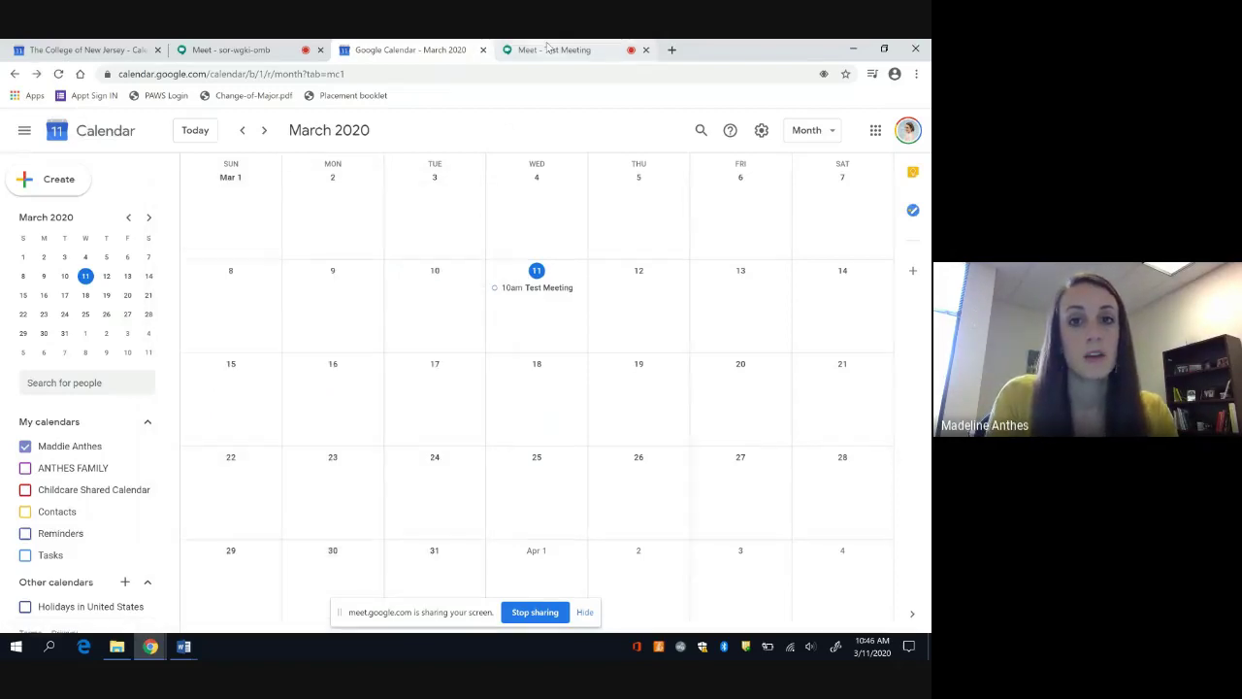
left_click(549, 49)
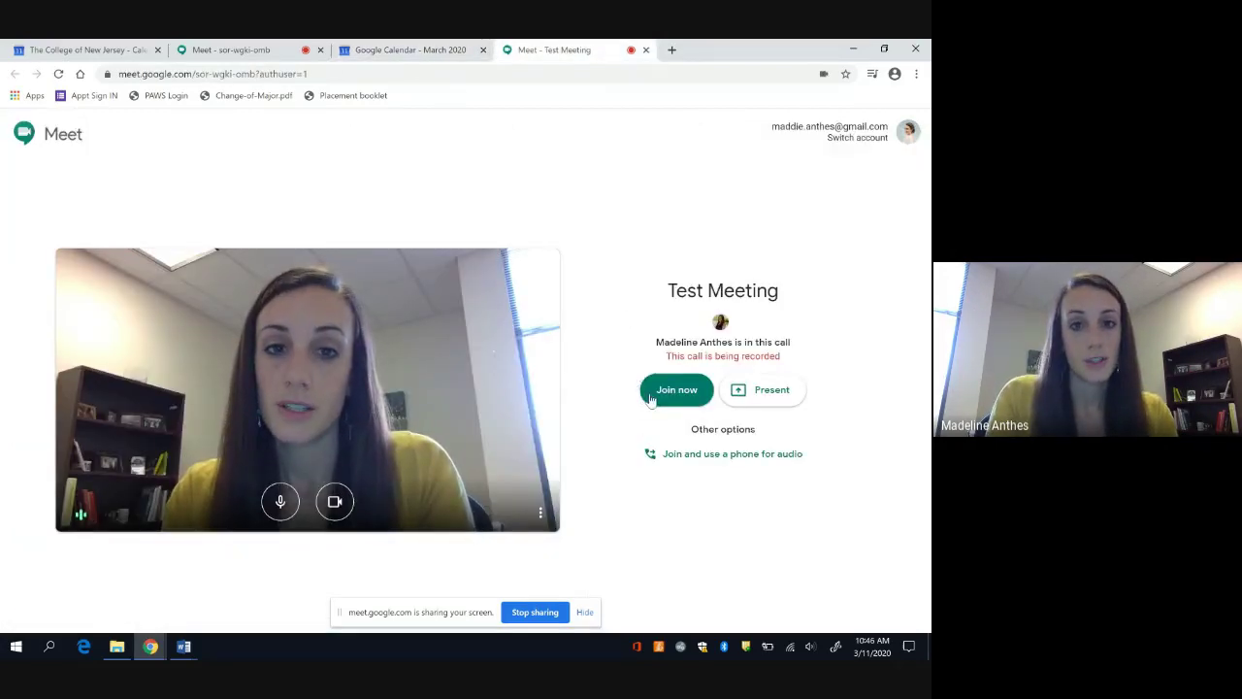
Close the extra Test Meeting tab and return to the sor-wgki-omb call tab
left_click(645, 50)
left_click(230, 49)
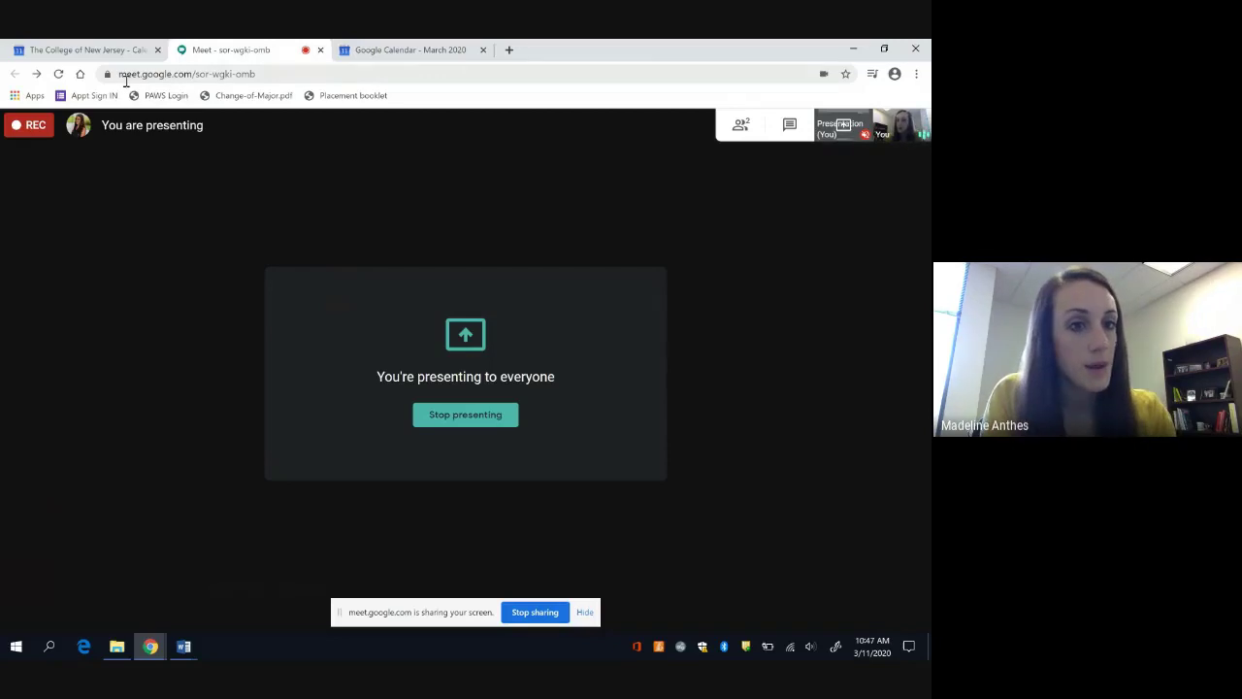
mouse_move(260, 141)
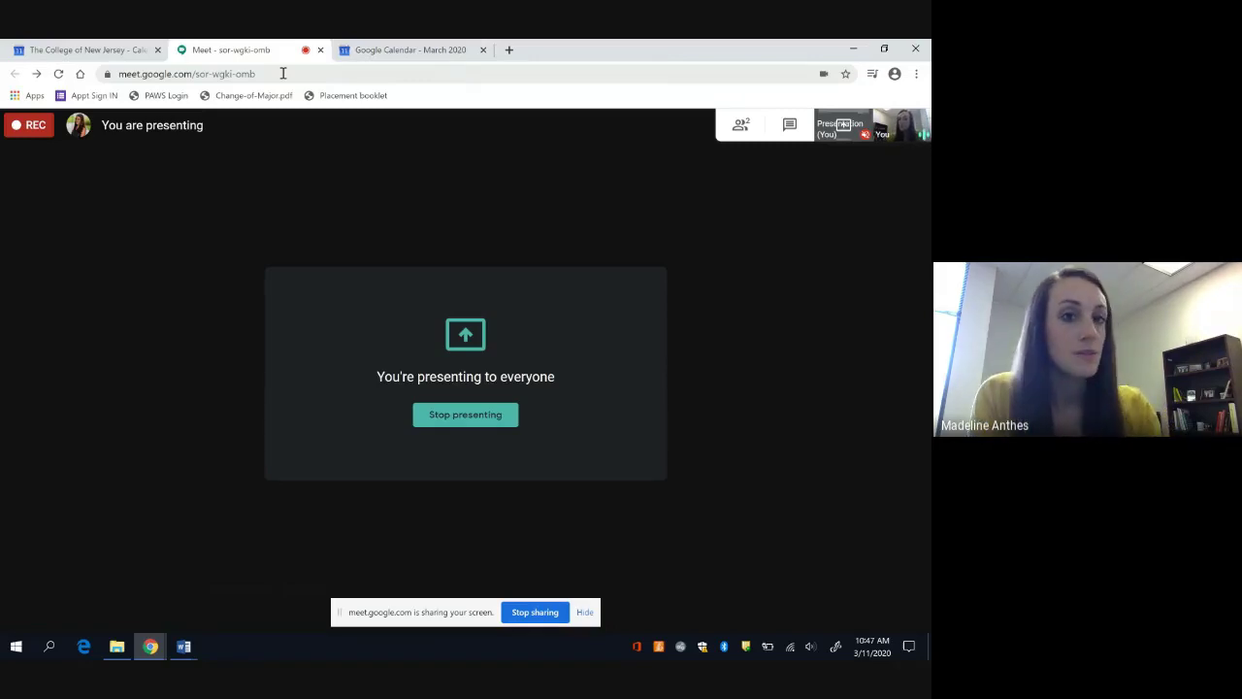
Load the Meet home page in a new tab and bring up the 'Join or start a meeting' code field
left_click(508, 50)
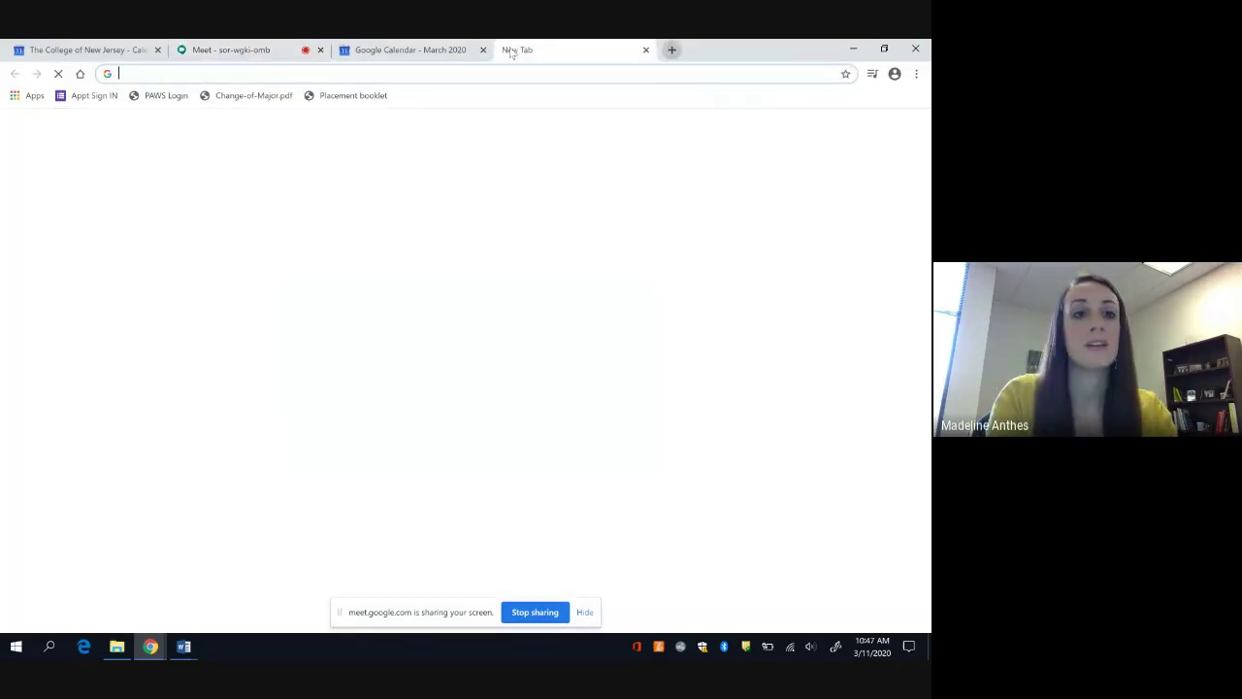
type("meet.google.com")
key("Return")
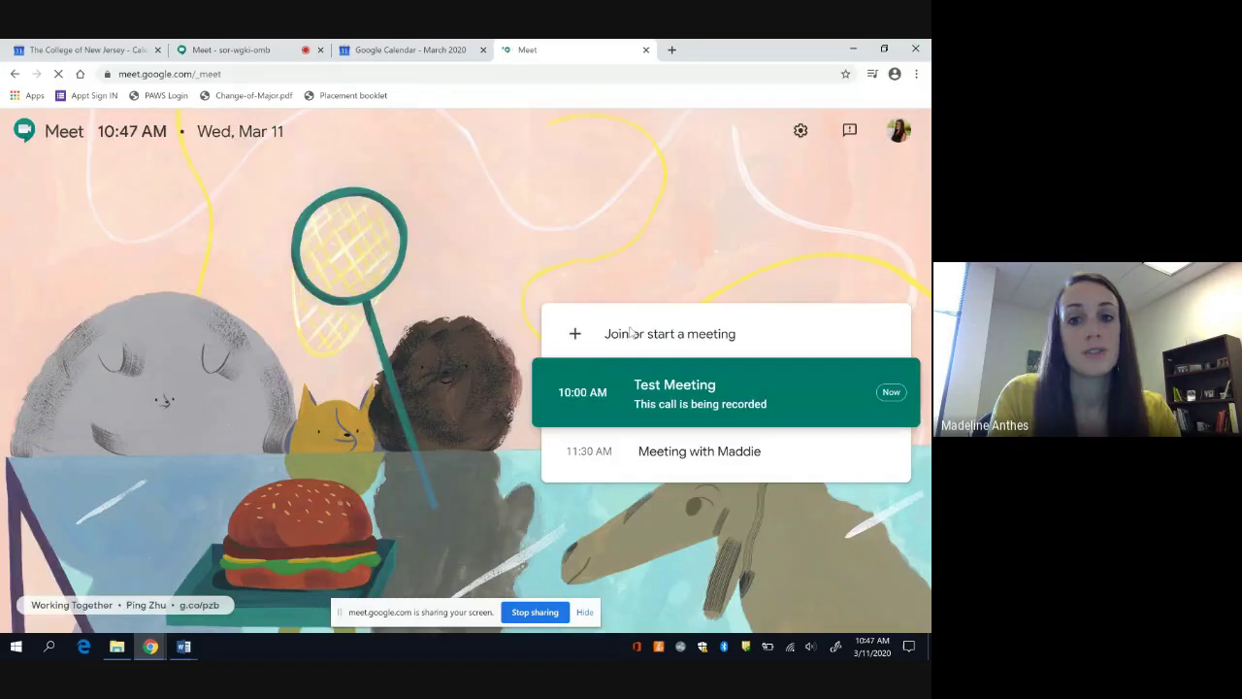
left_click(534, 326)
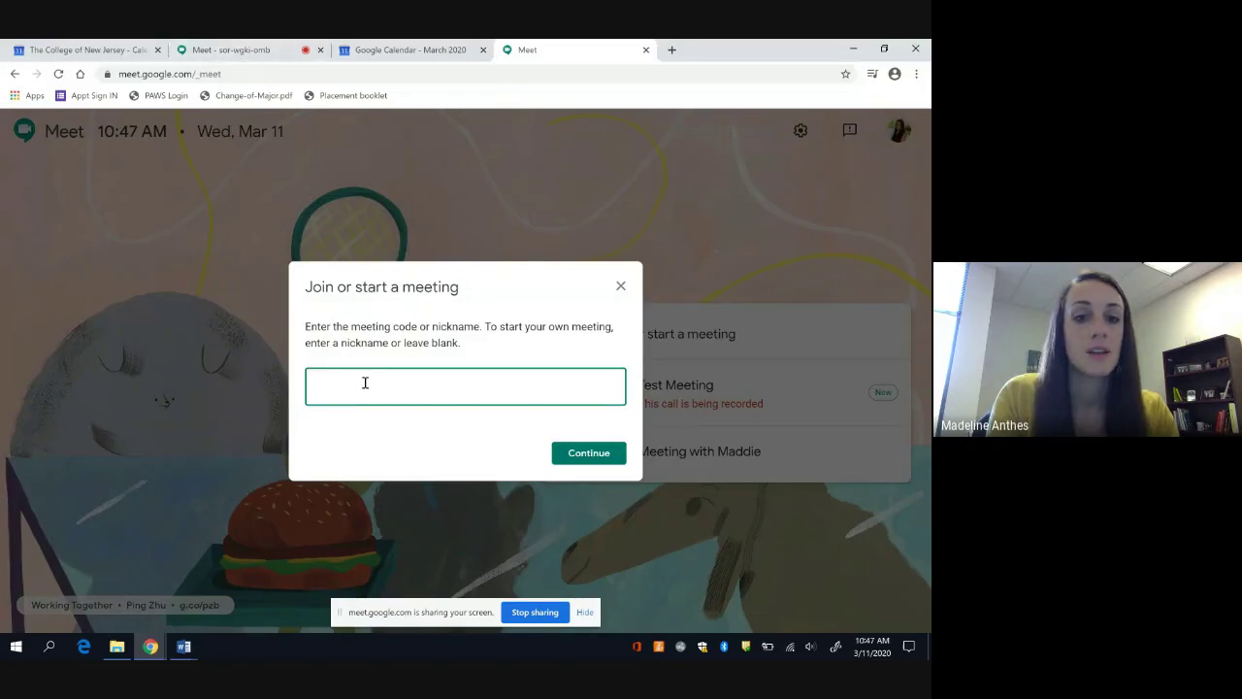
Dismiss the join card, close the Meet home tab, and select then deselect the meeting URL
left_click(621, 288)
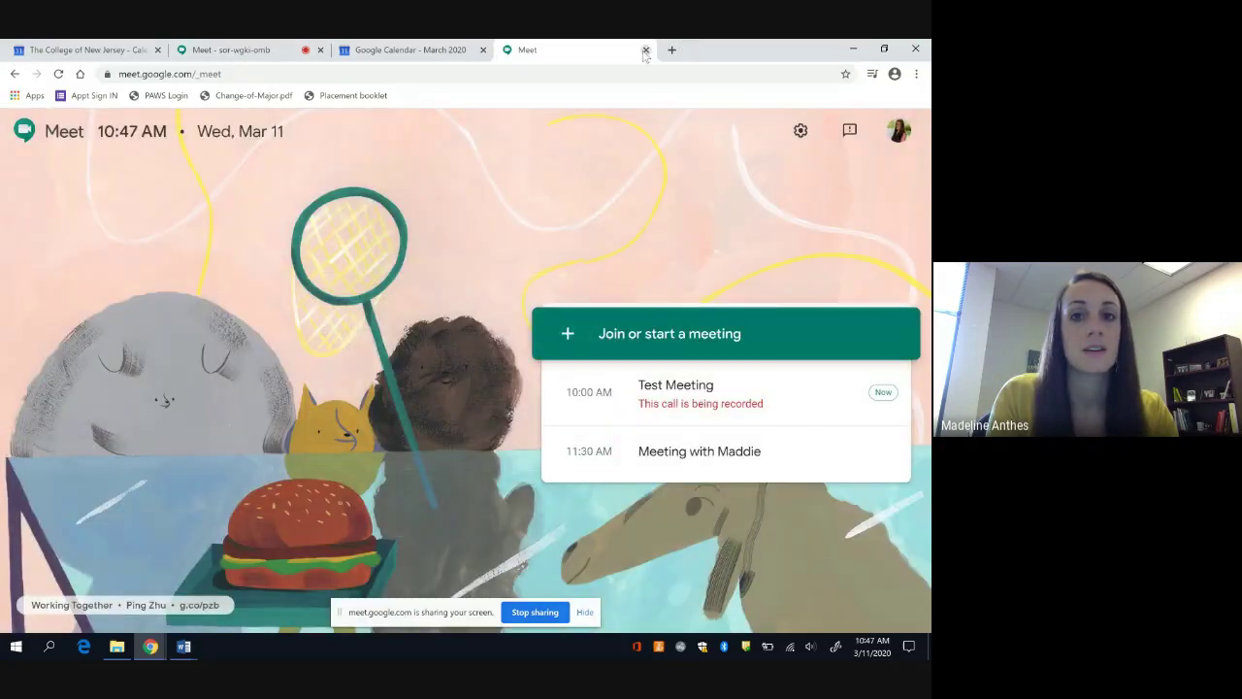
left_click(645, 51)
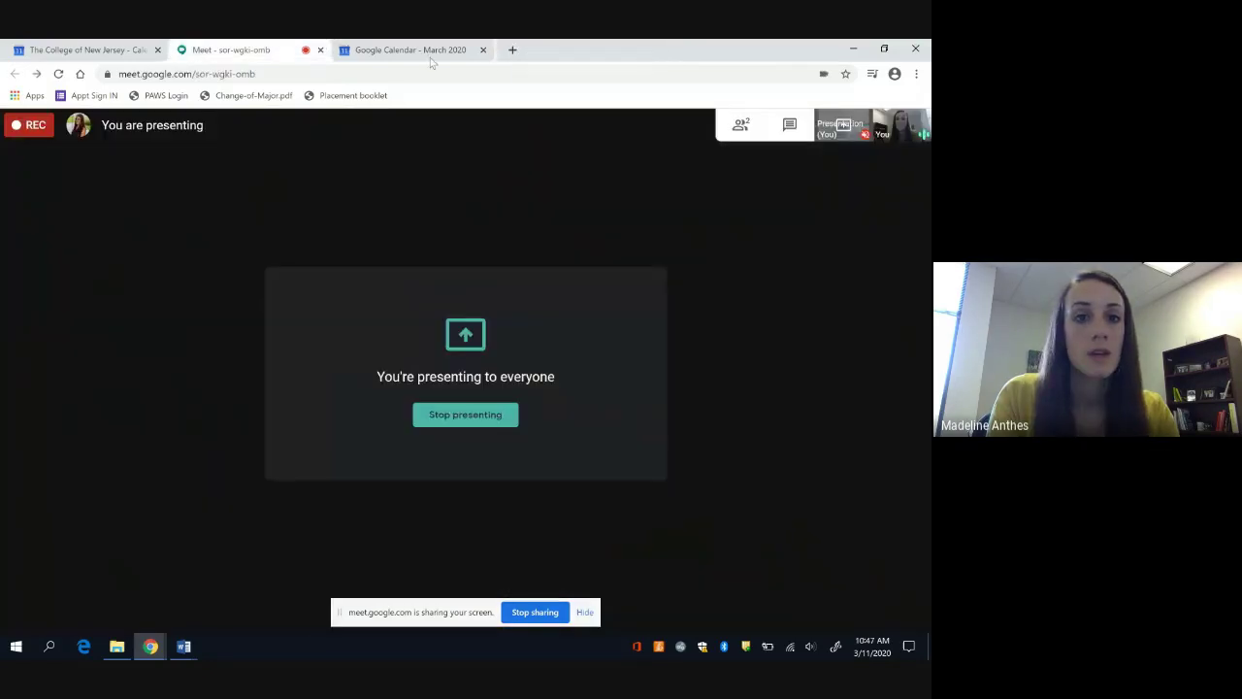
left_click(214, 74)
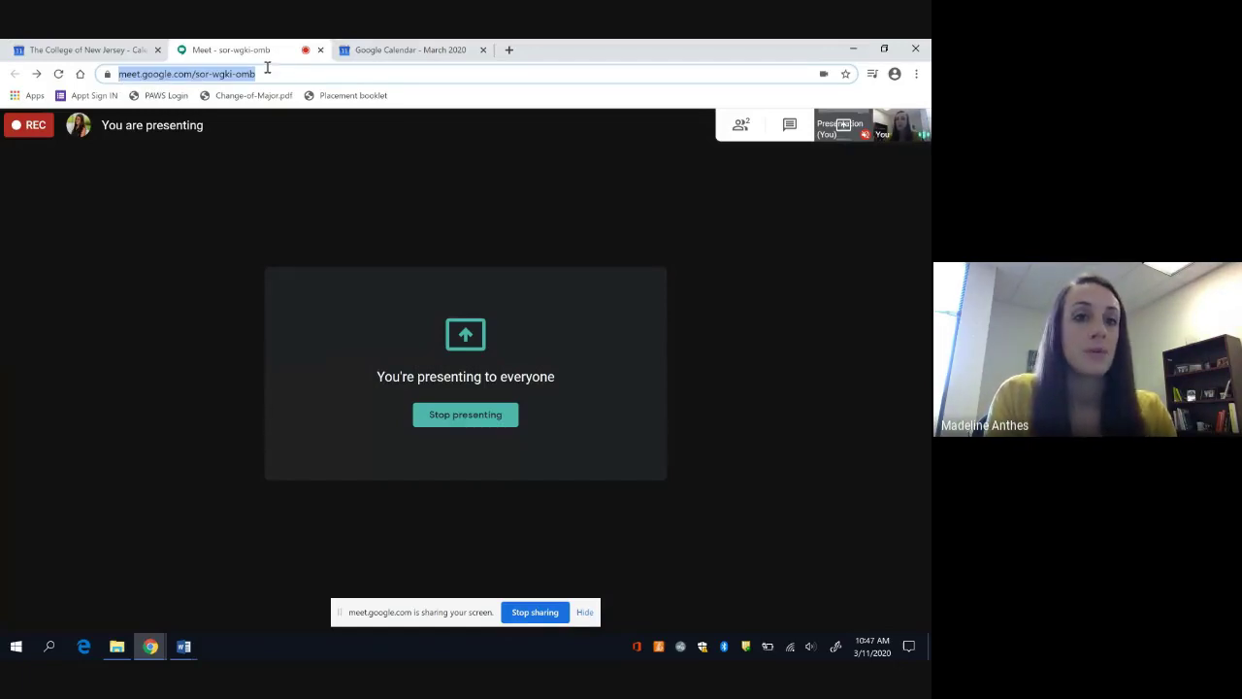
mouse_move(212, 269)
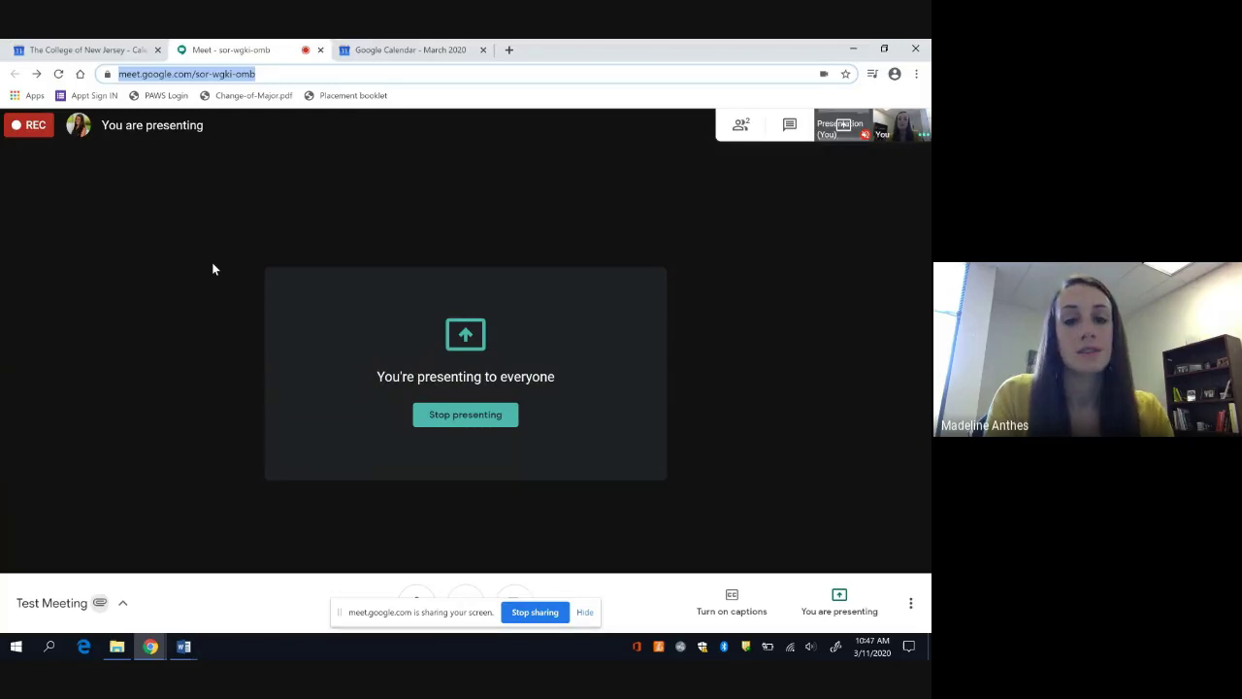
left_click(211, 299)
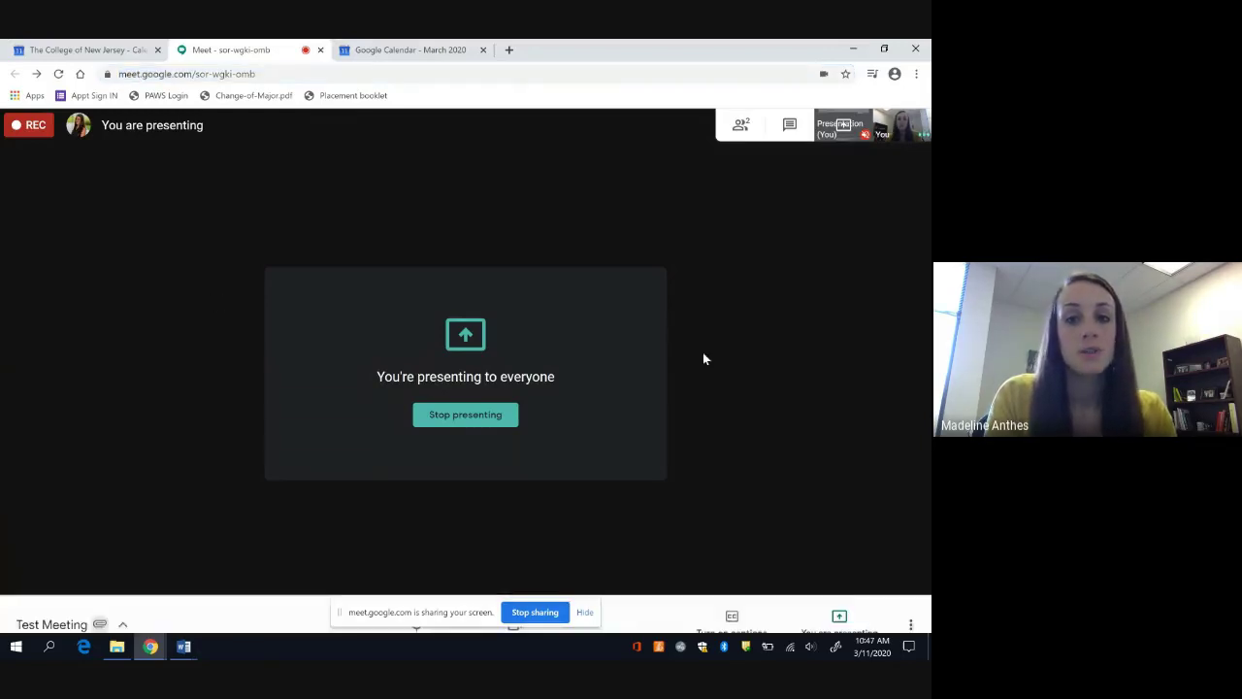
Hide Chrome's sharing notice, then view the participant list and chat box before closing the panel
left_click(584, 612)
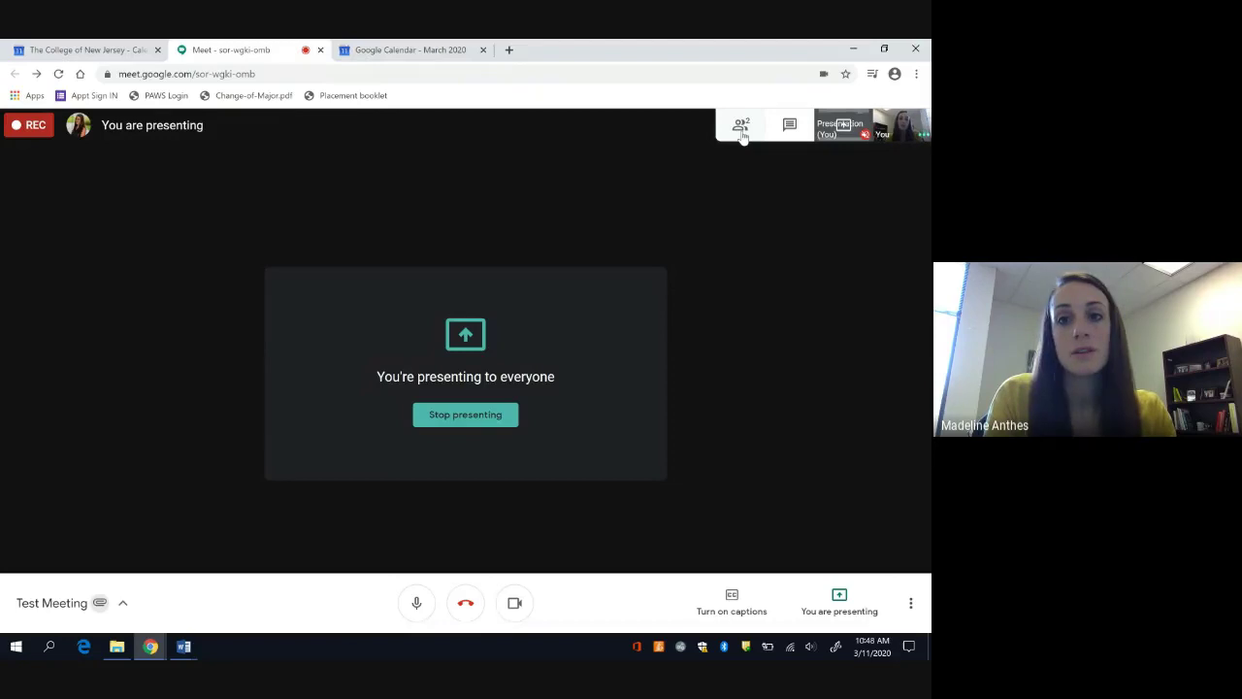
left_click(741, 132)
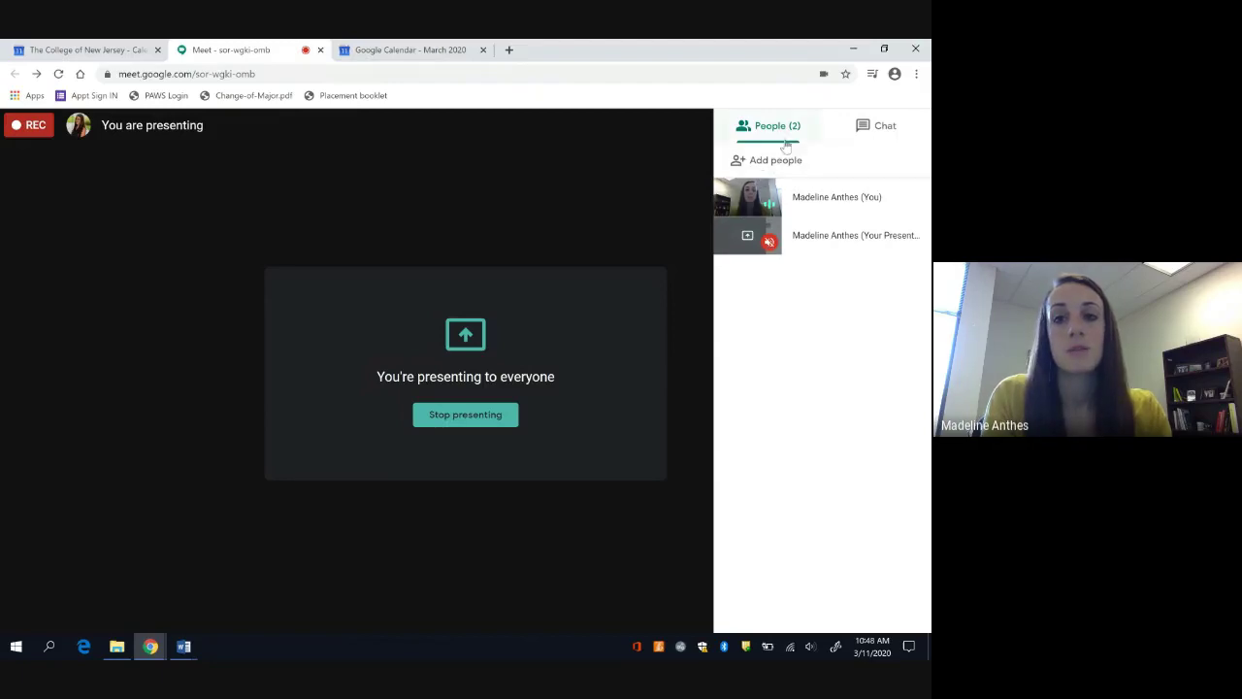
left_click(870, 135)
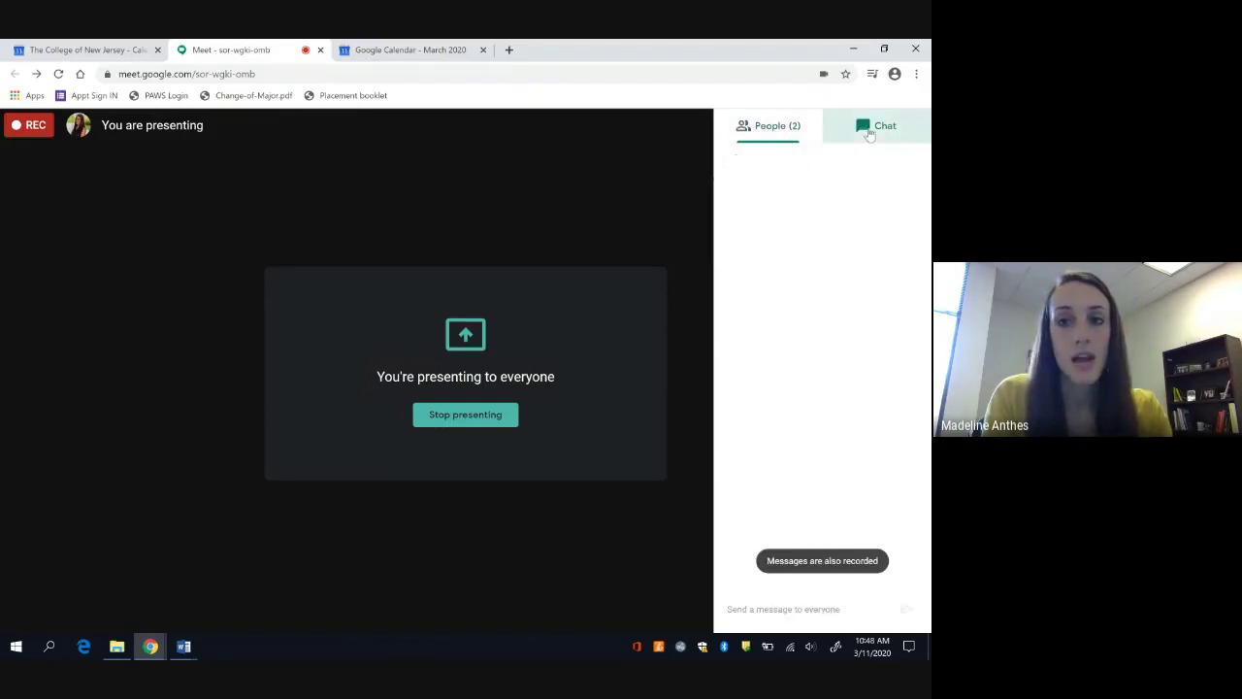
left_click(772, 608)
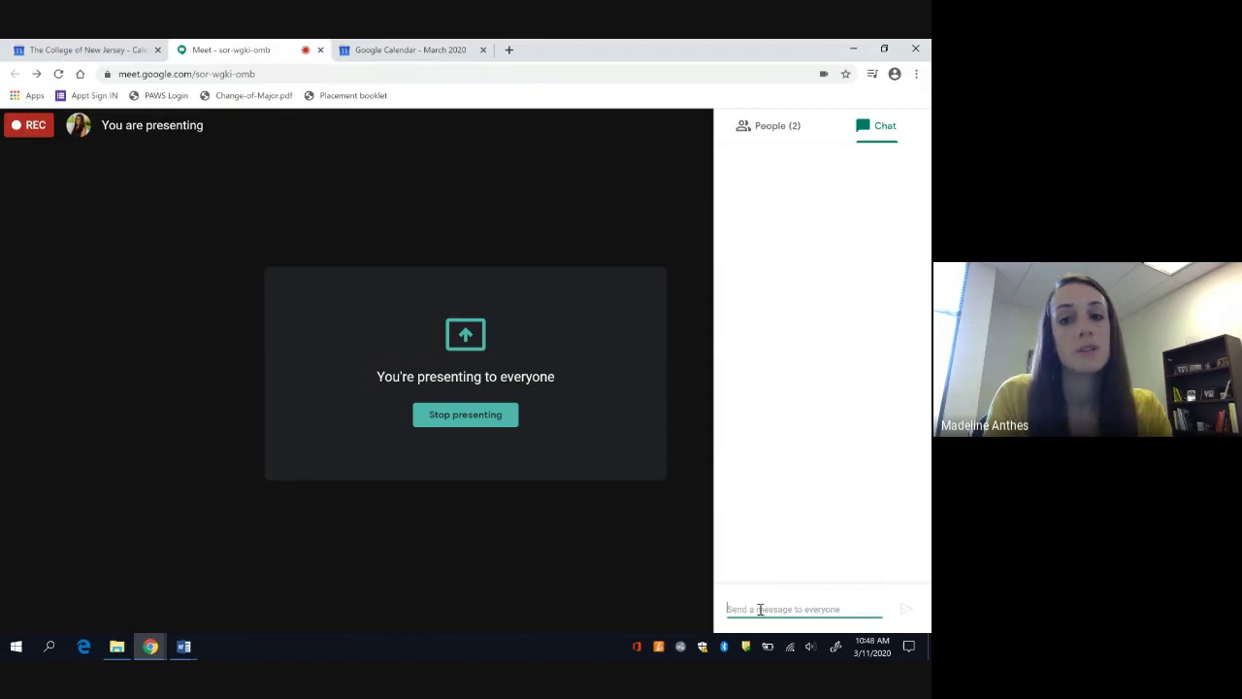
left_click(782, 128)
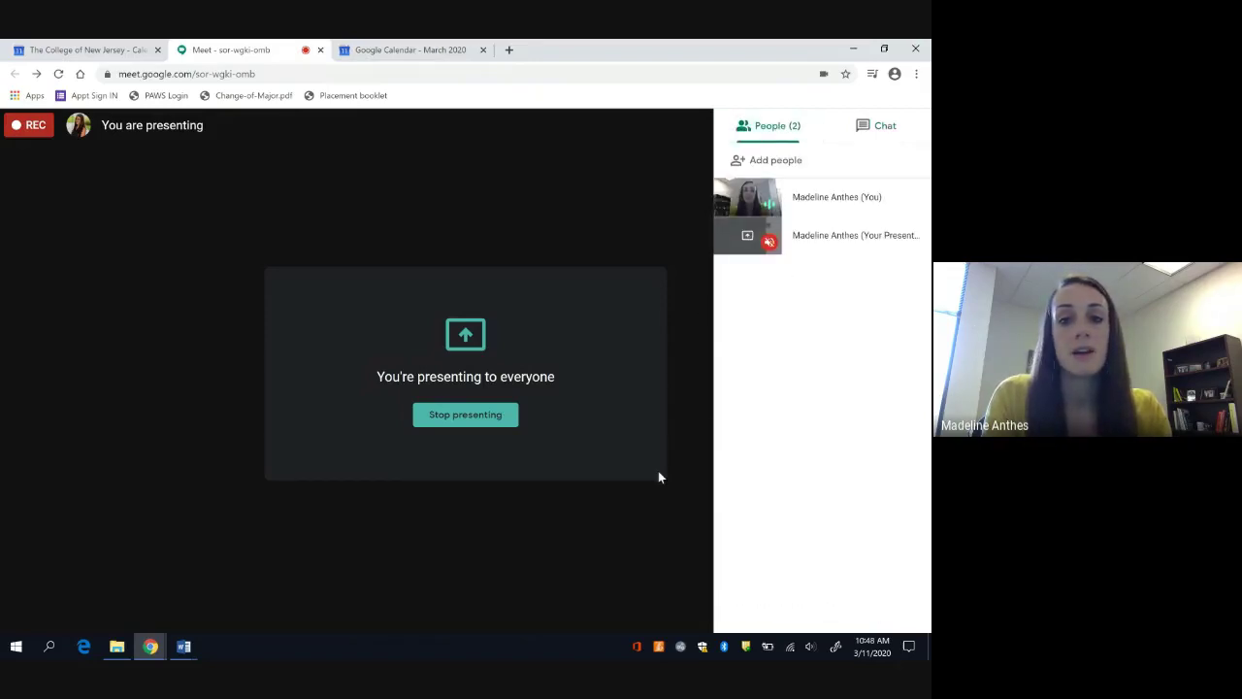
left_click(628, 522)
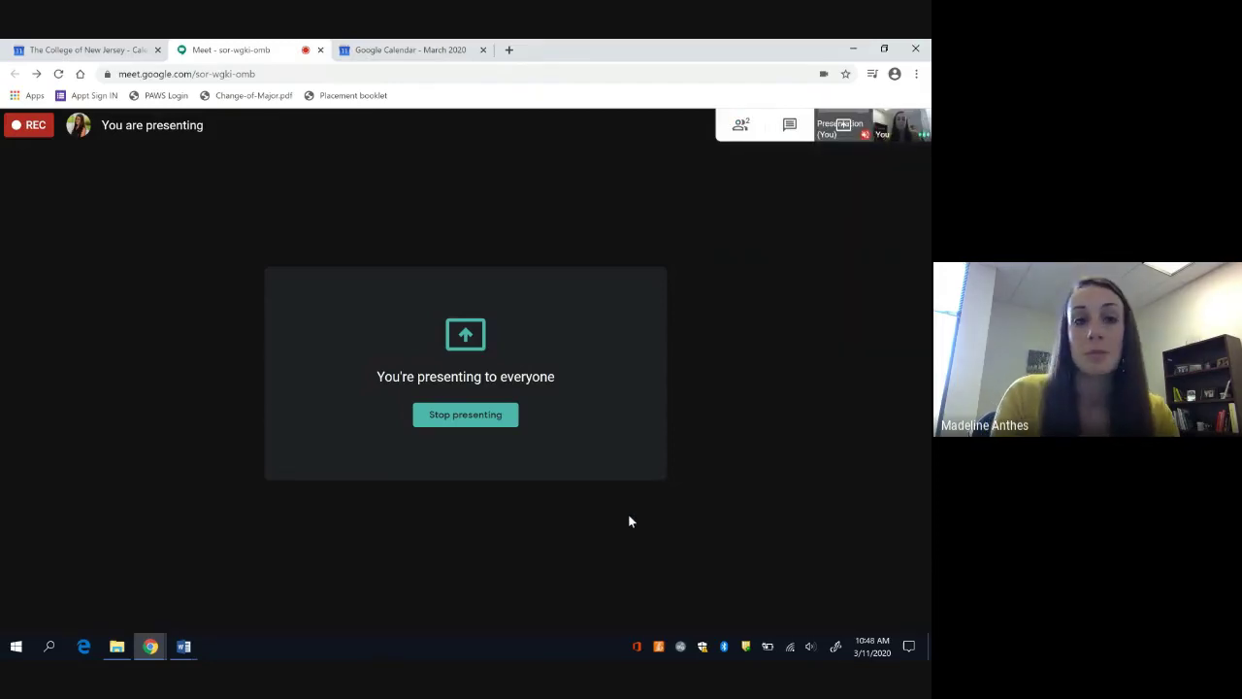
Show the More options menu with Stop recording, Change layout, Full screen, captions and Settings
mouse_move(747, 493)
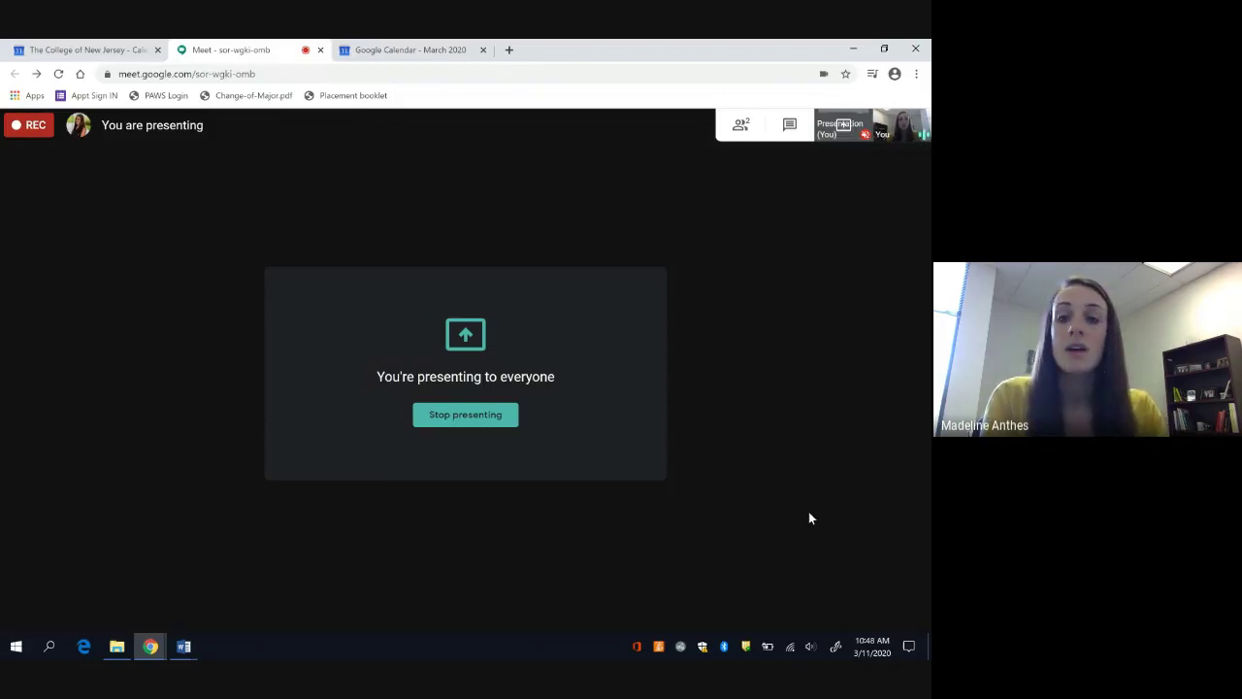
mouse_move(742, 594)
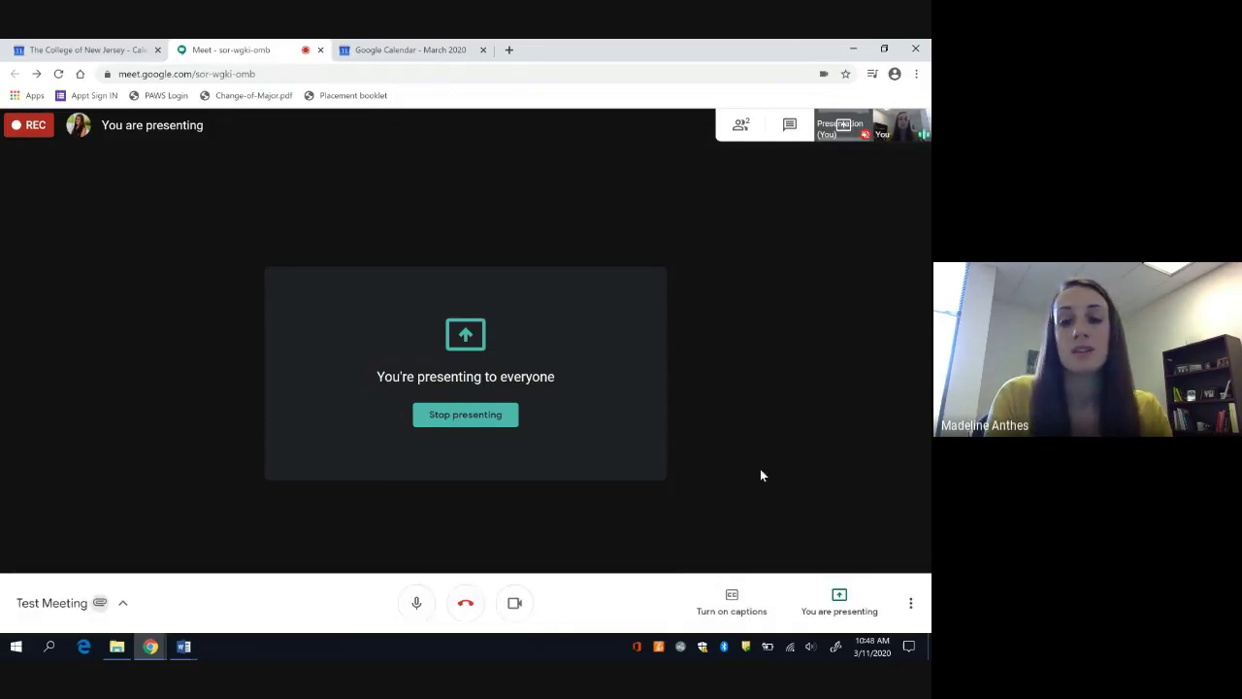
left_click(910, 604)
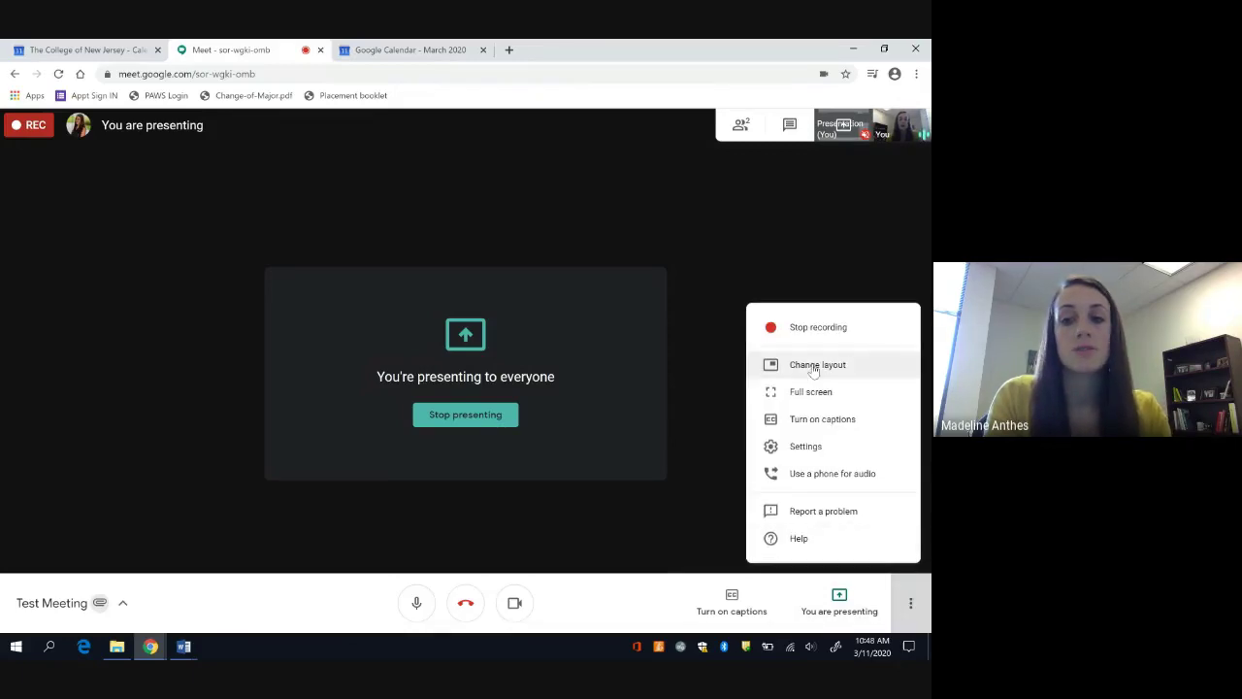
Close the options menu, switch live captions on then off, and turn the camera off and on
left_click(676, 544)
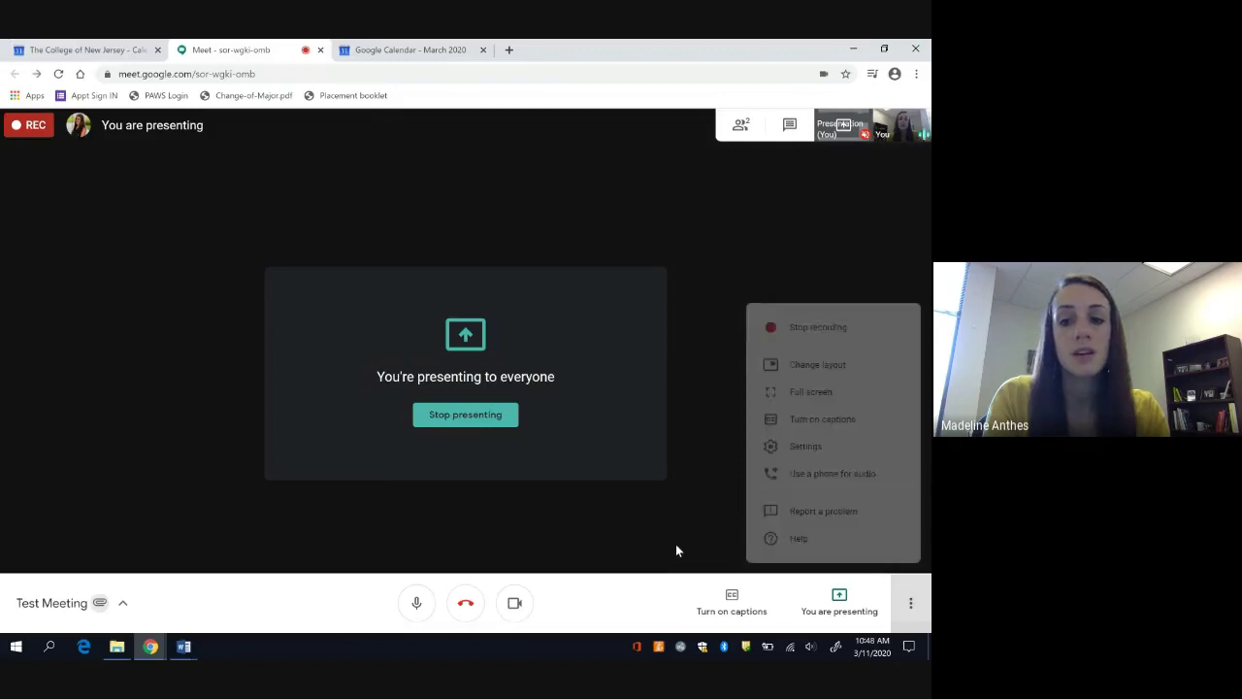
left_click(735, 622)
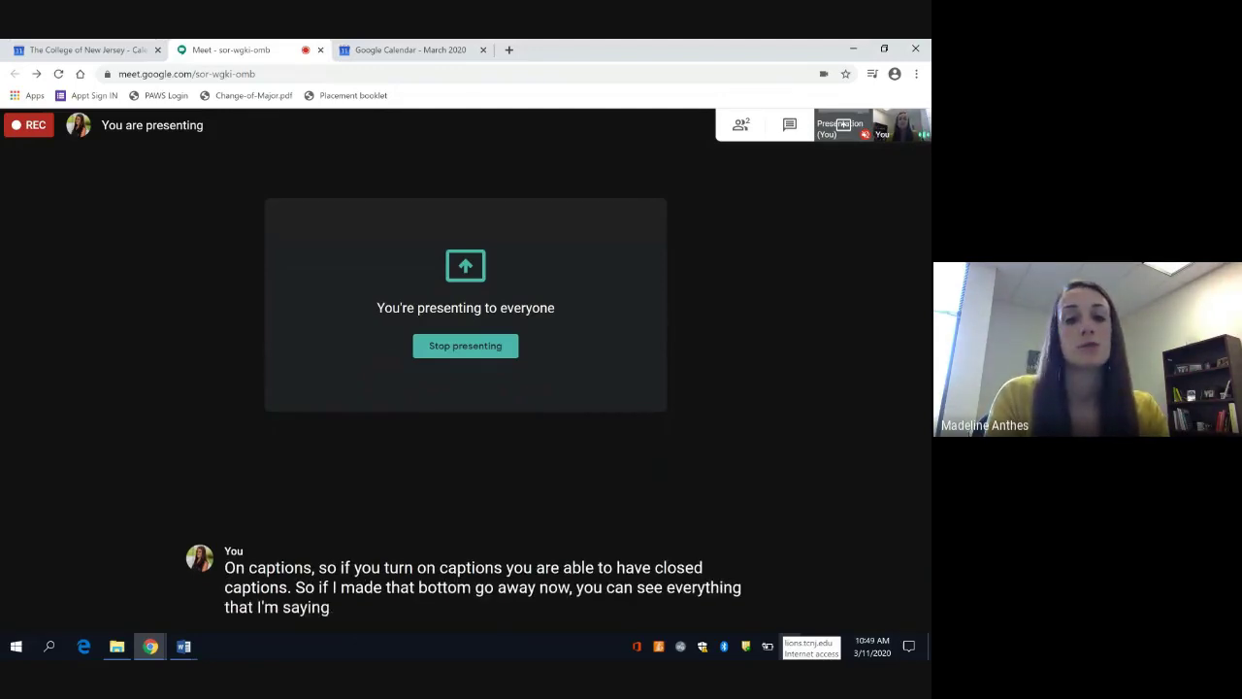
left_click(726, 609)
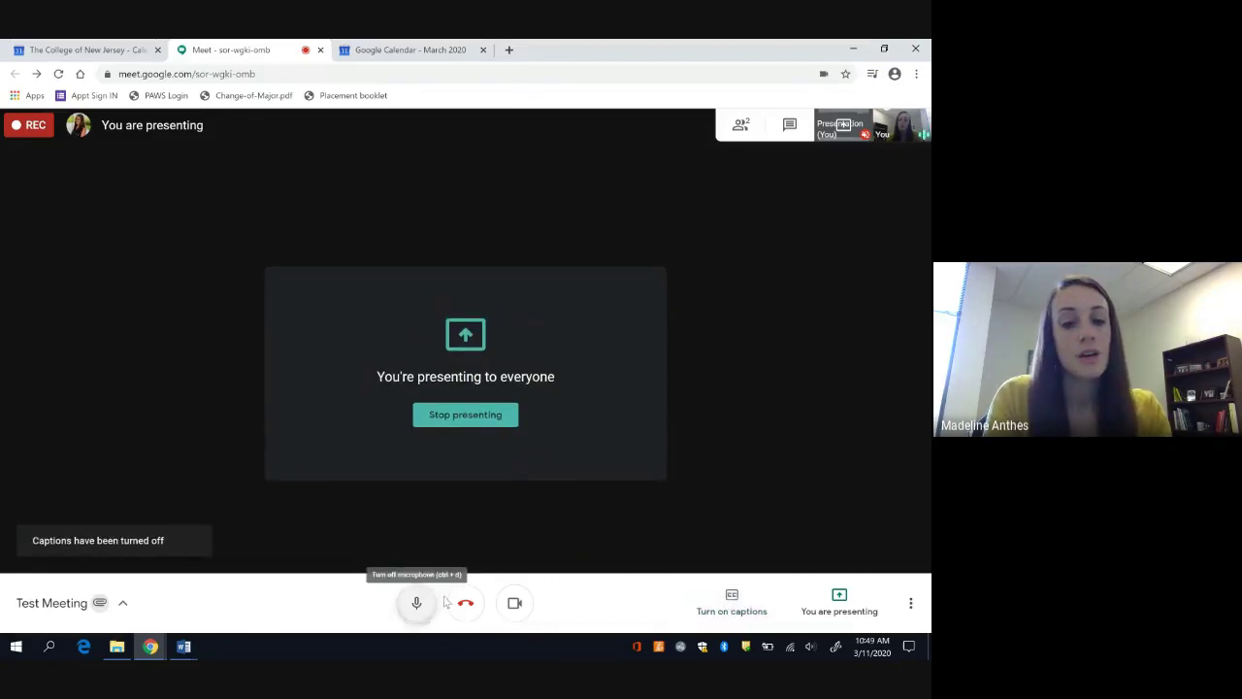
left_click(515, 604)
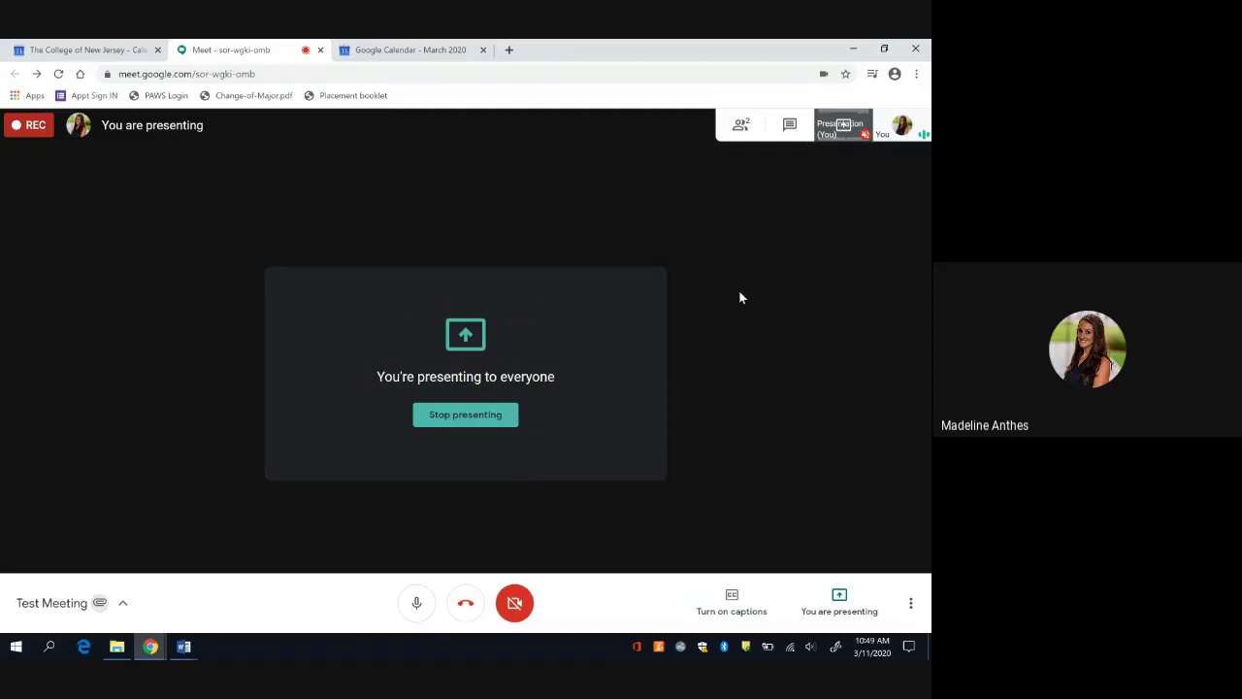
left_click(532, 606)
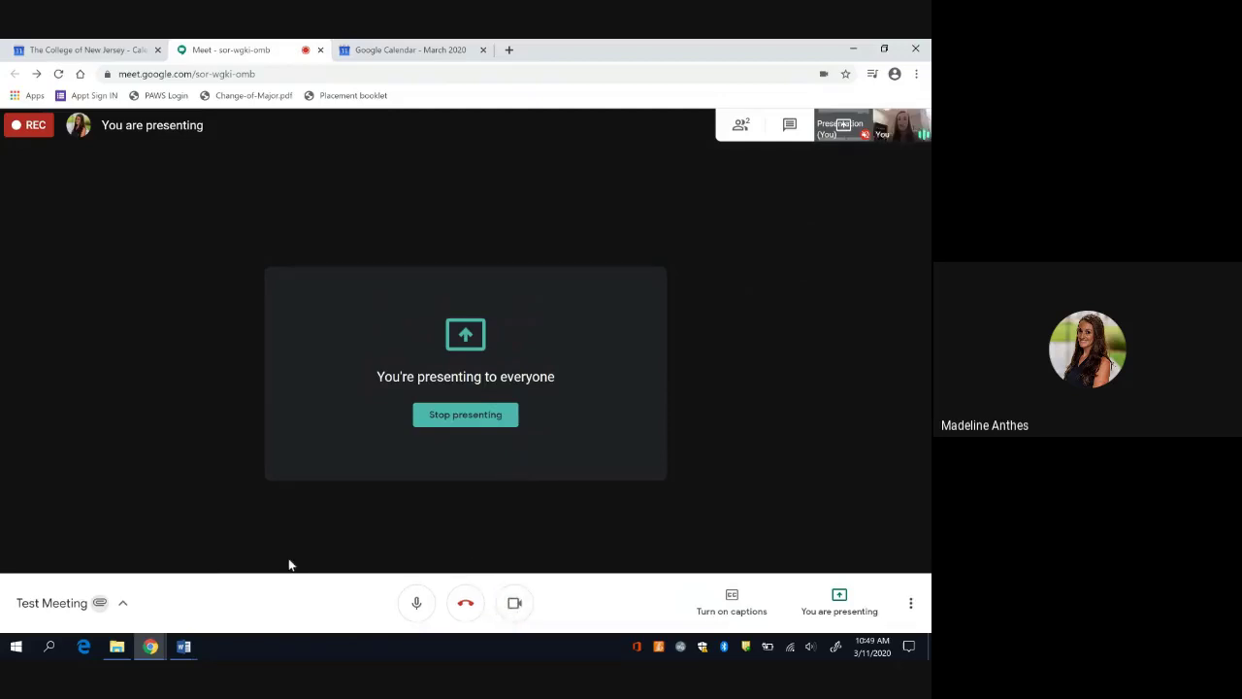
Show the Test Meeting's joining info, then list its attachments: 'Lessons from Gen Z.pdf' and an .mp4 recording
left_click(120, 604)
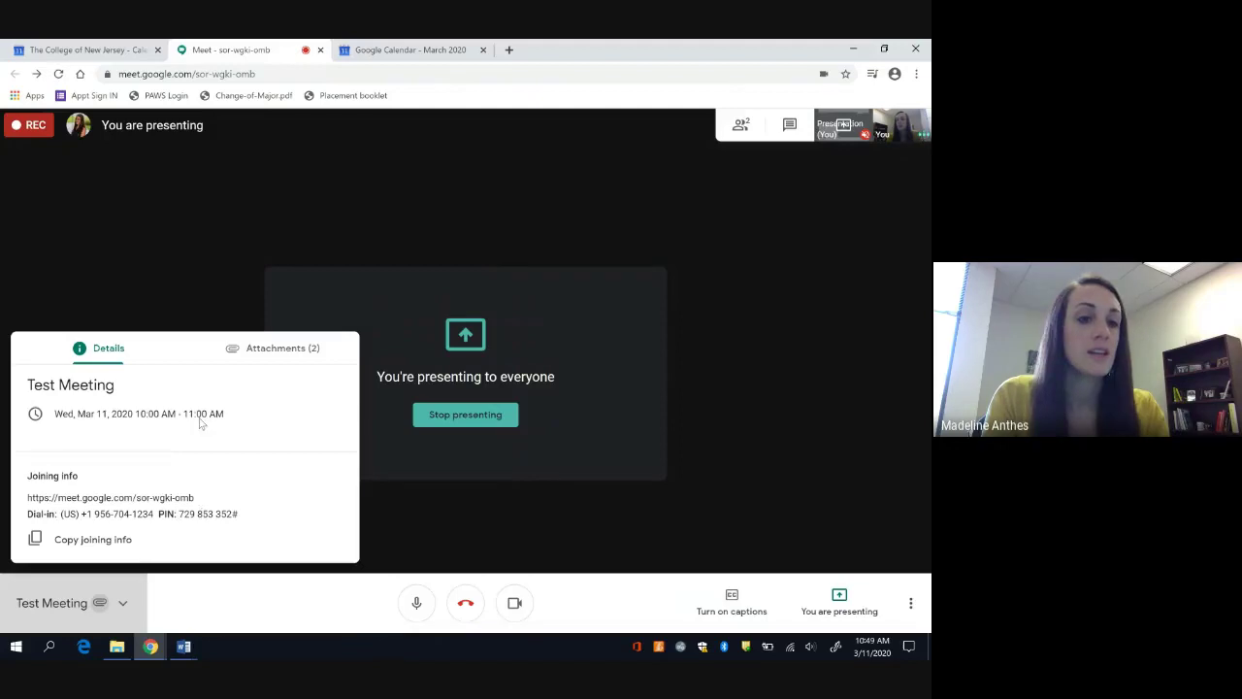
left_click(244, 355)
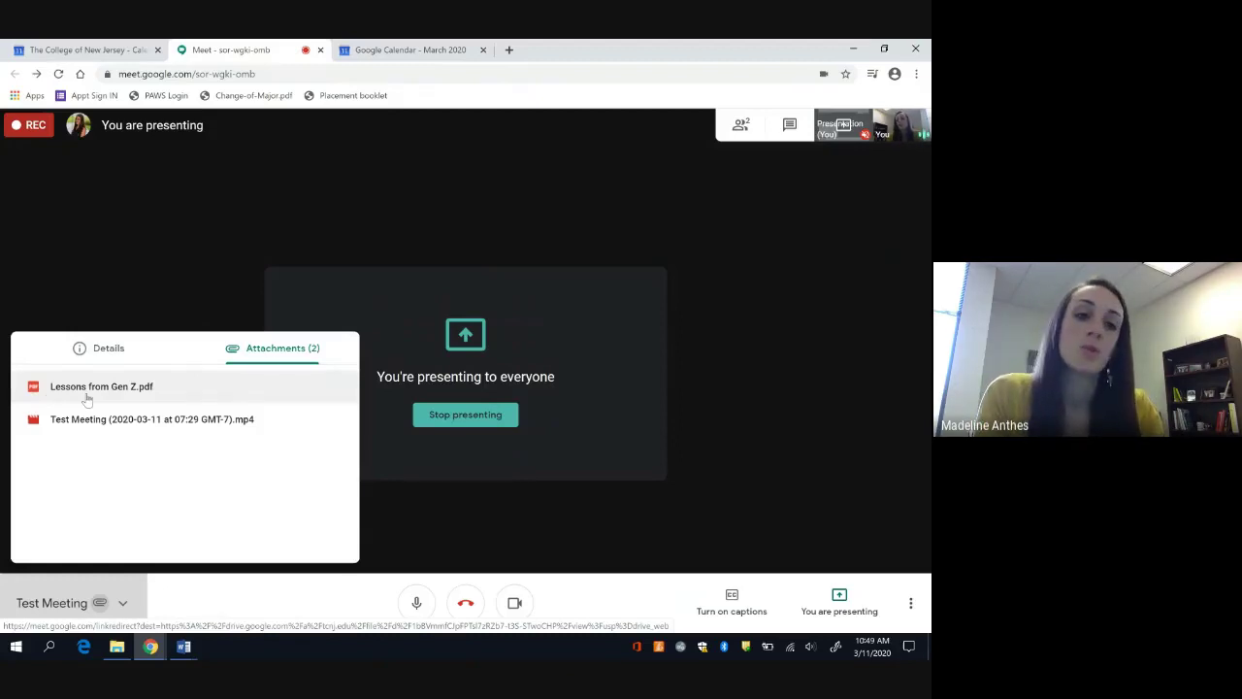
Dismiss the meeting details panel, leaving the presenting view alone on screen
left_click(145, 294)
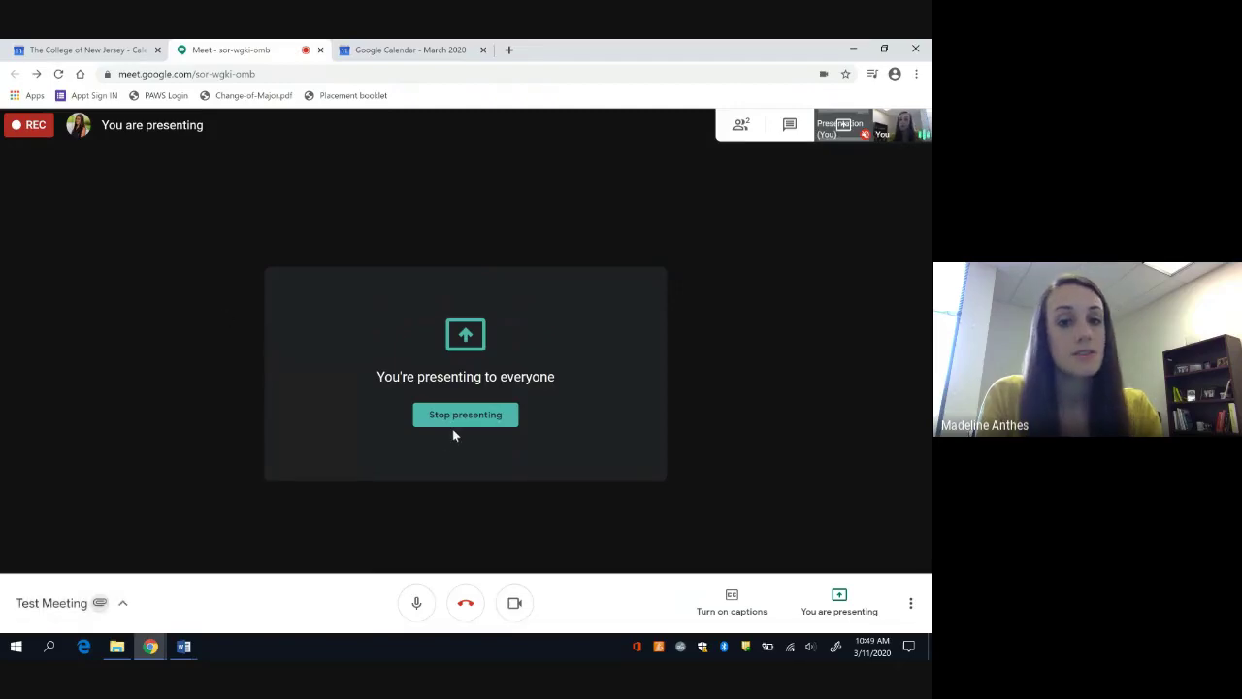